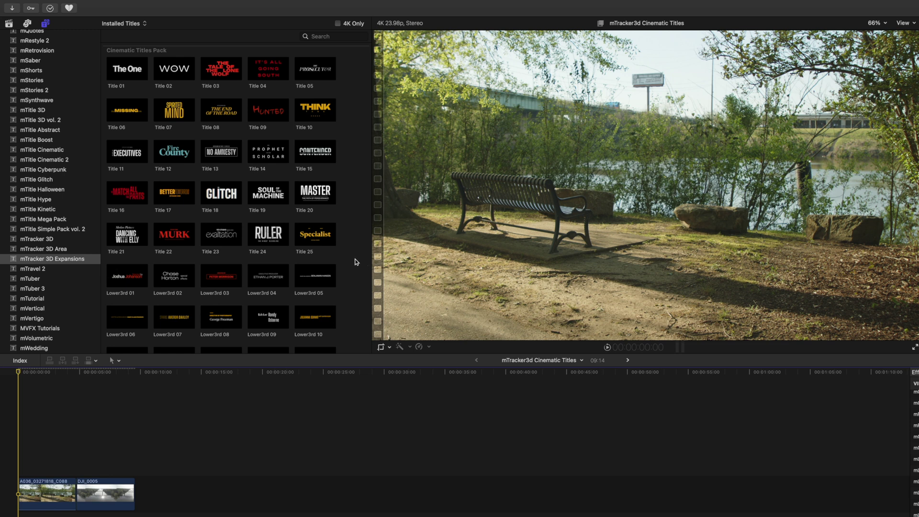
- Browse and preview the Title 01, Lower3rd 01 and Title 10 title templates
scroll(355, 261, up, 15)
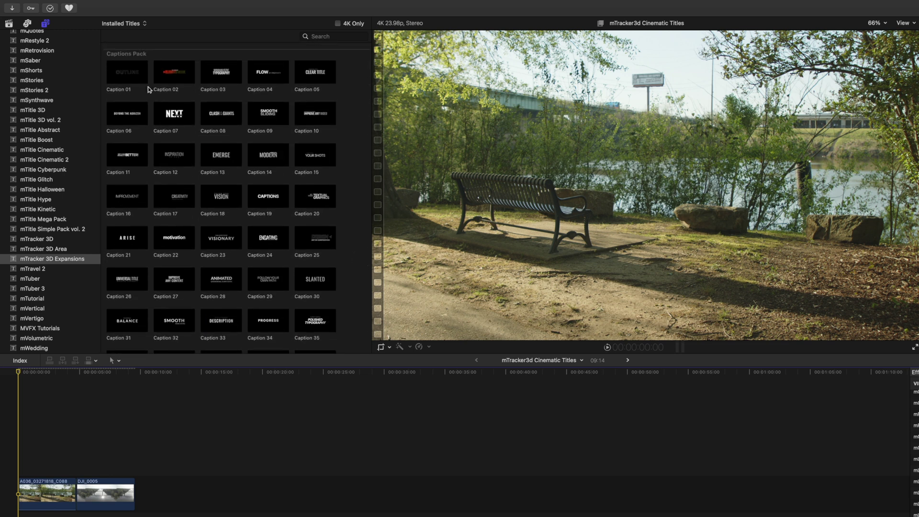
scroll(355, 167, down, 5)
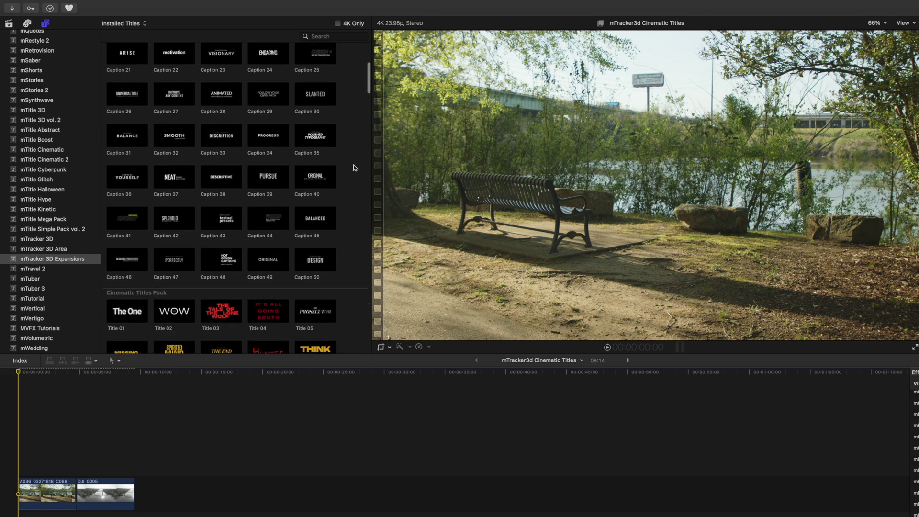
scroll(354, 167, down, 5)
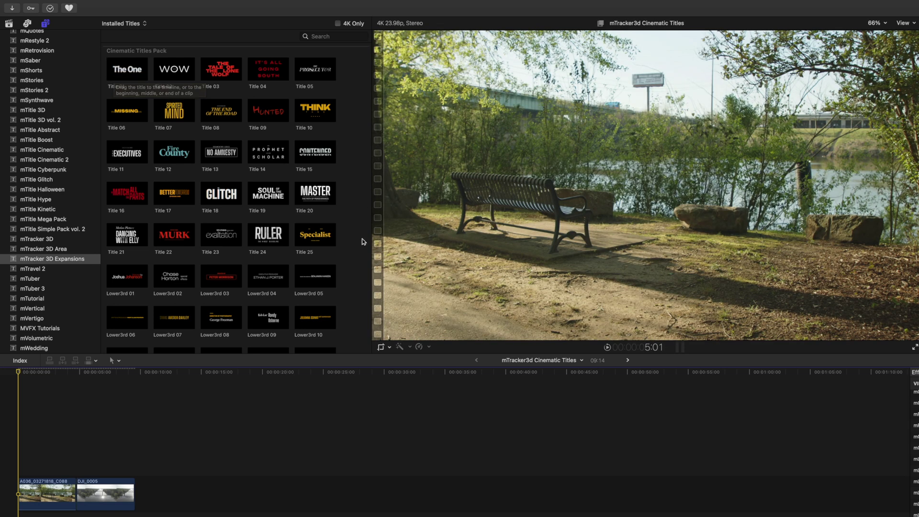
scroll(343, 251, down, 6)
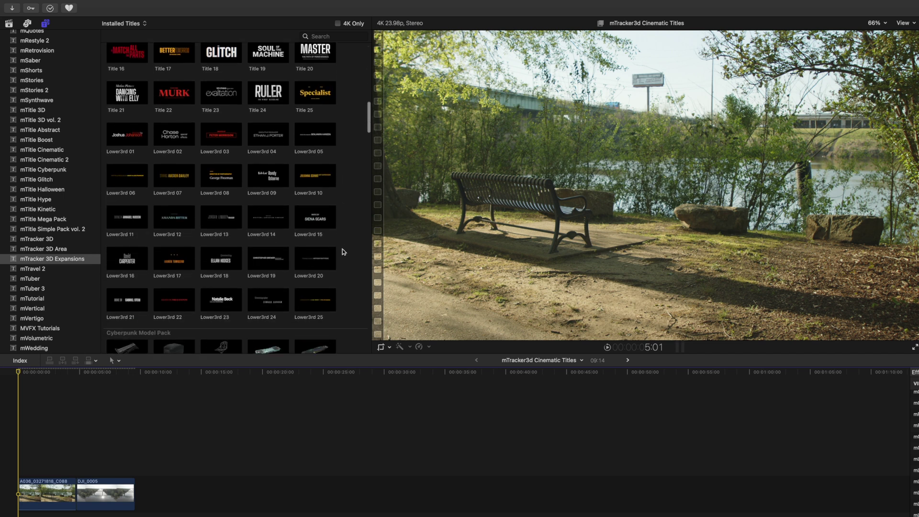
scroll(343, 251, up, 5)
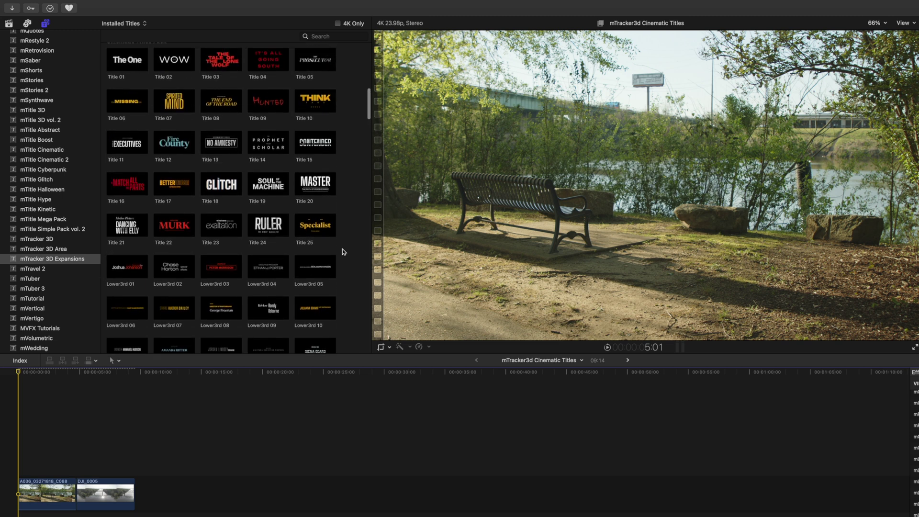
scroll(343, 251, up, 1)
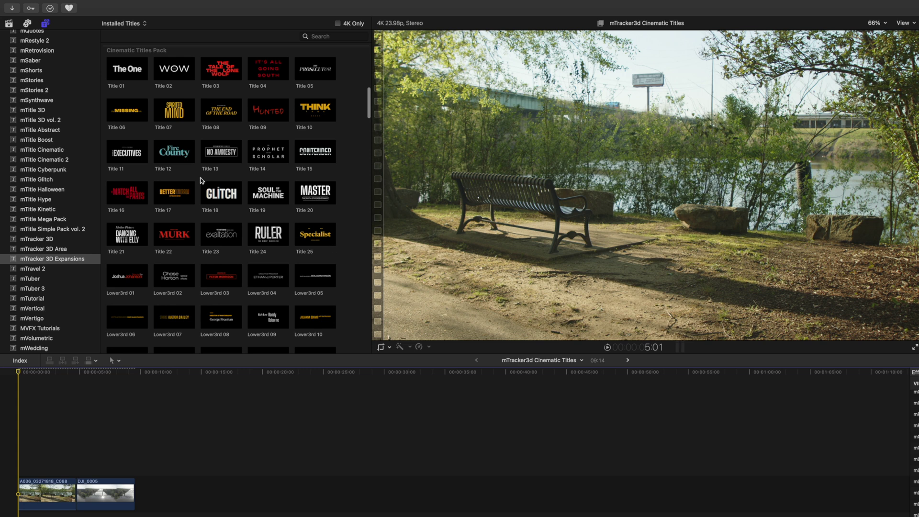
click(117, 77)
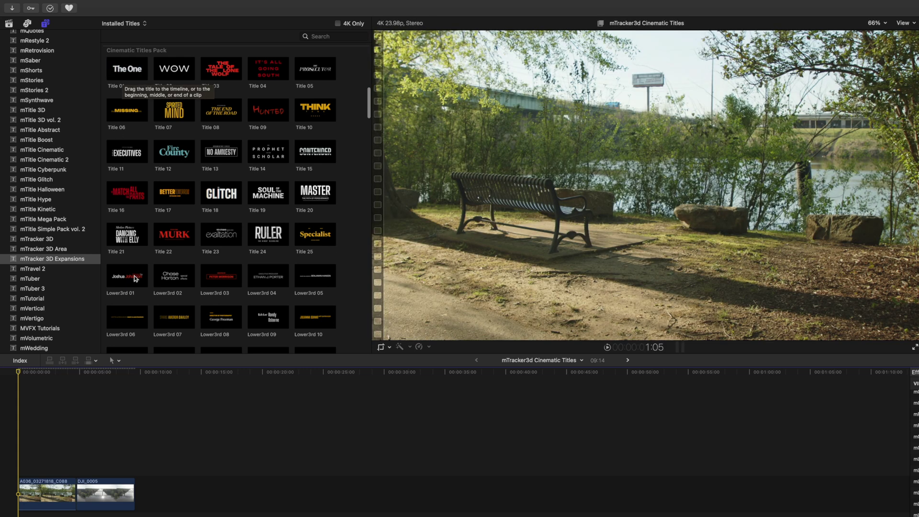
click(118, 285)
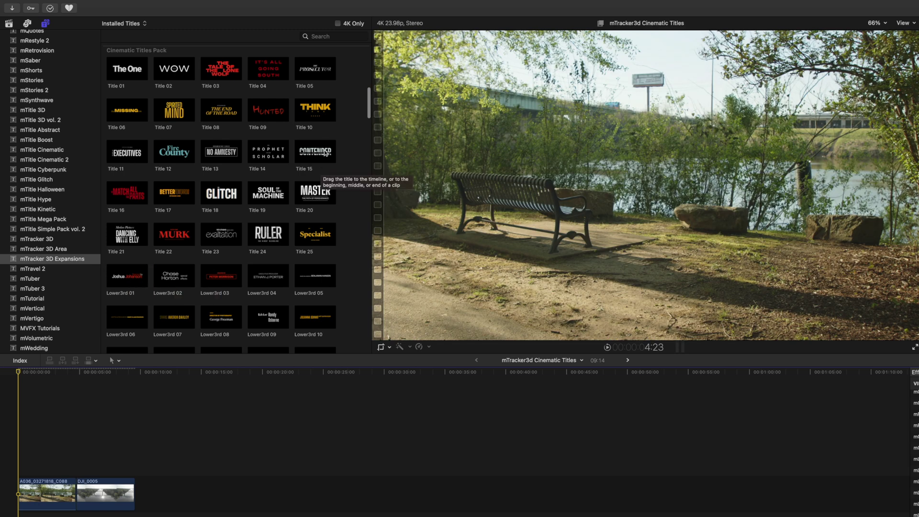
click(302, 117)
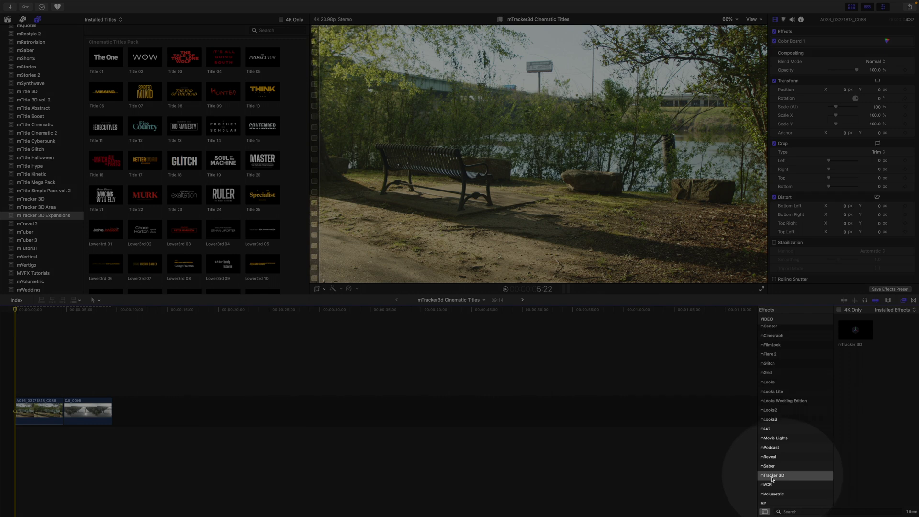
- Apply mTracker 3D to bench clip A036 and track camera motion for A036 and DJI_0005
click(772, 476)
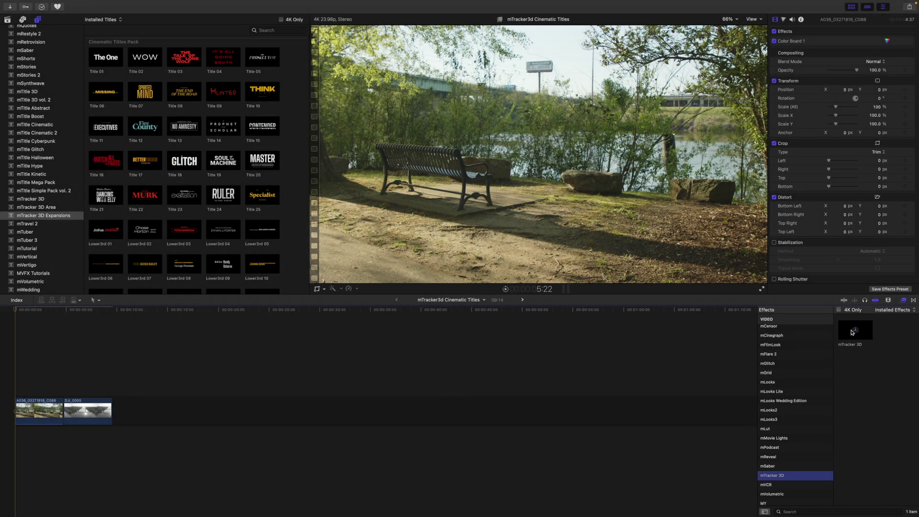
drag(852, 332, 47, 409)
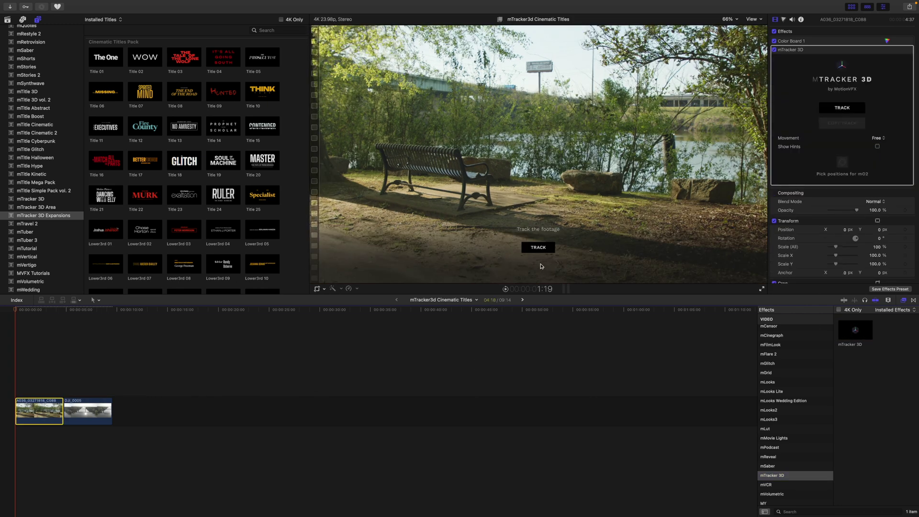
click(539, 250)
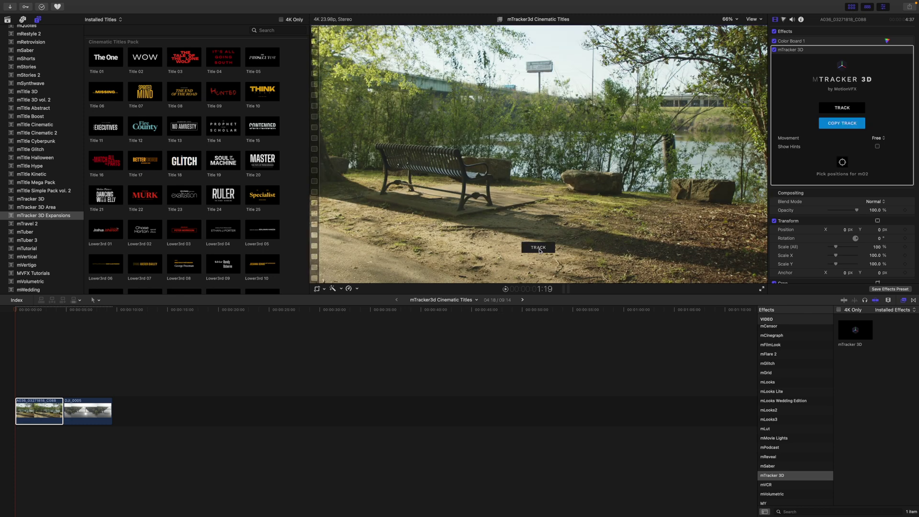
click(539, 250)
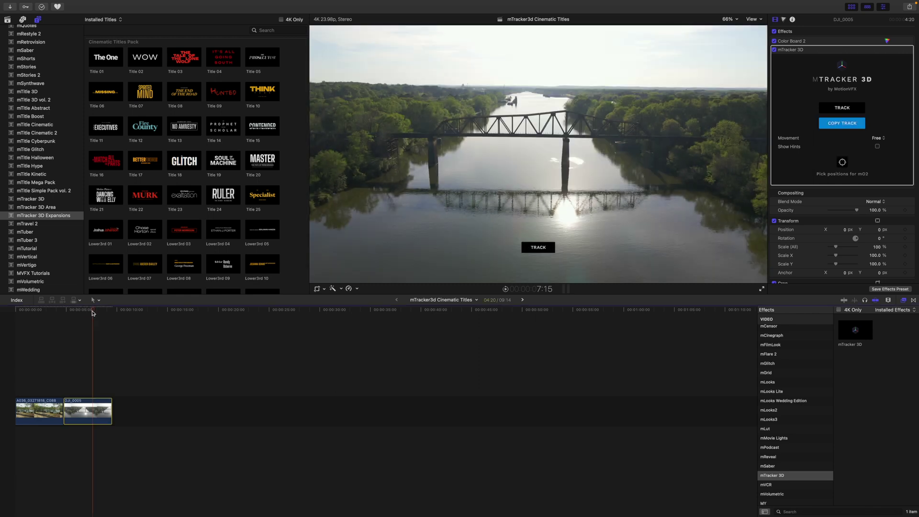
- Move the playhead back to the start of the bench shot and select clip A036
drag(93, 313, 39, 328)
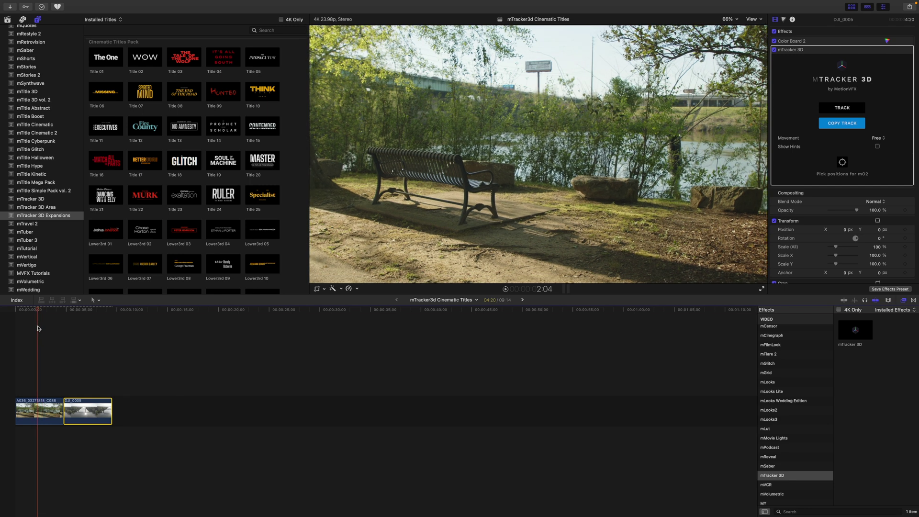
mouse_move(38, 328)
mouse_down()
mouse_move(81, 329)
mouse_move(32, 332)
mouse_up()
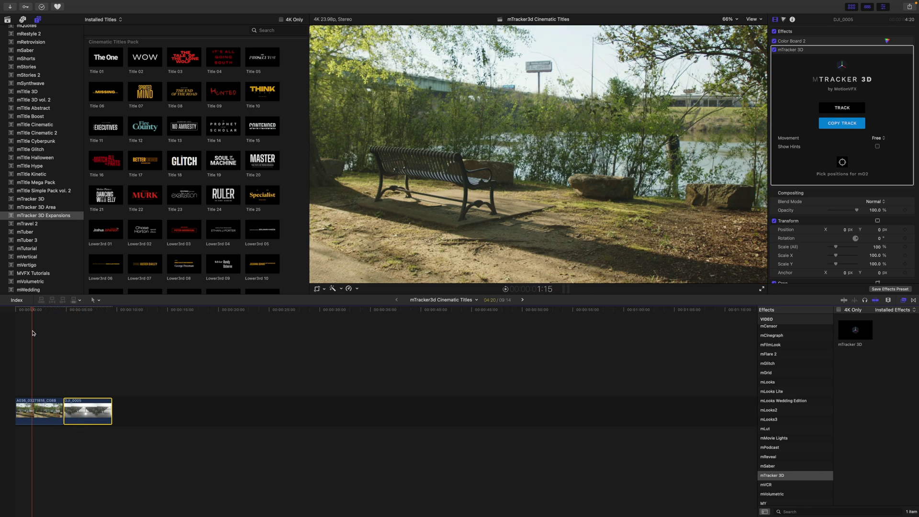
click(31, 412)
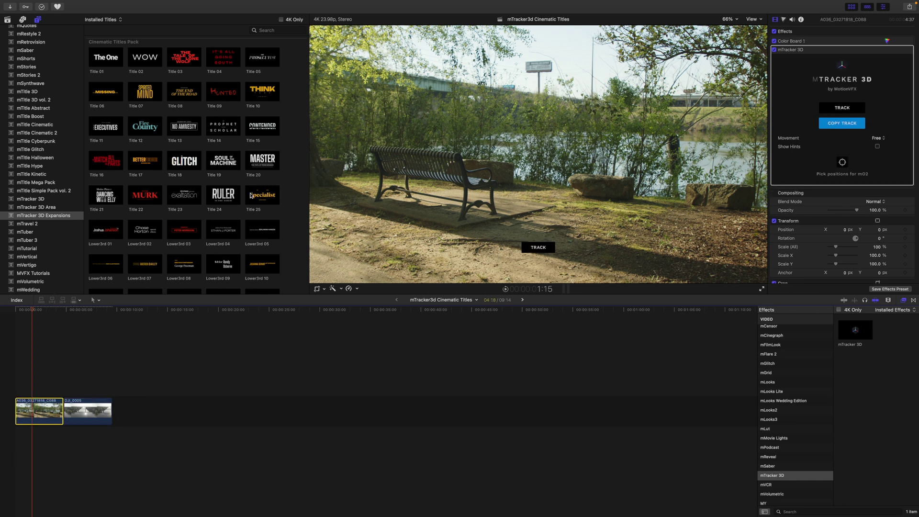
- Copy the A036 bench clip's mTracker 3D tracking data
click(840, 124)
scroll(288, 132, down, 2)
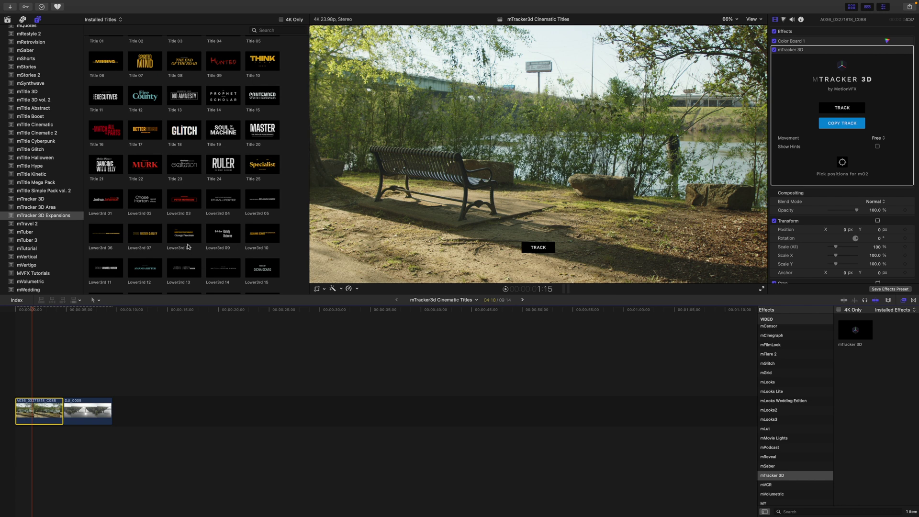
- Add Lower3rd 08 above A036, trim it to 4:18, and paste the bench track onto it
drag(188, 238, 10, 378)
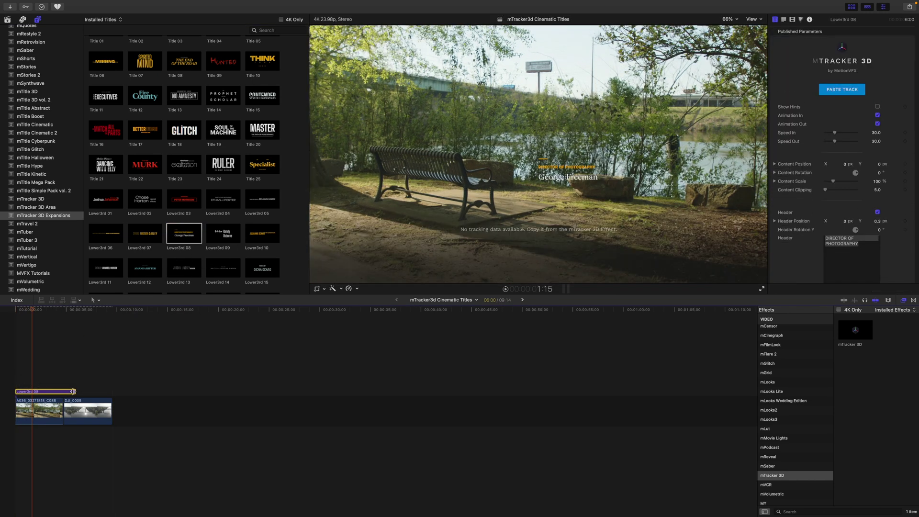
drag(73, 391, 61, 391)
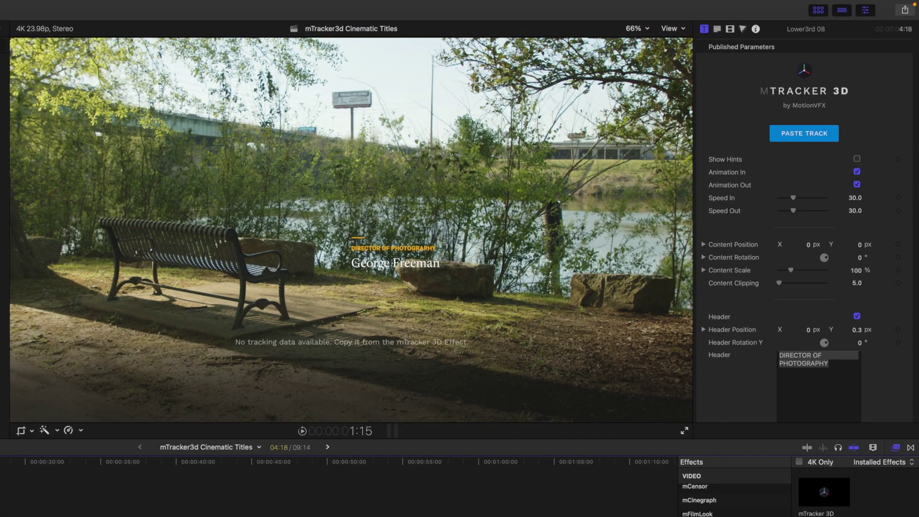
click(810, 134)
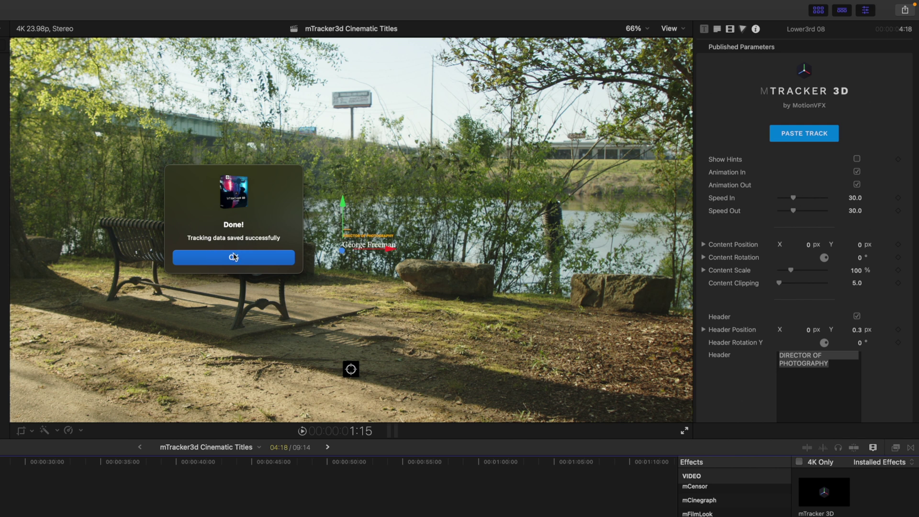
click(242, 258)
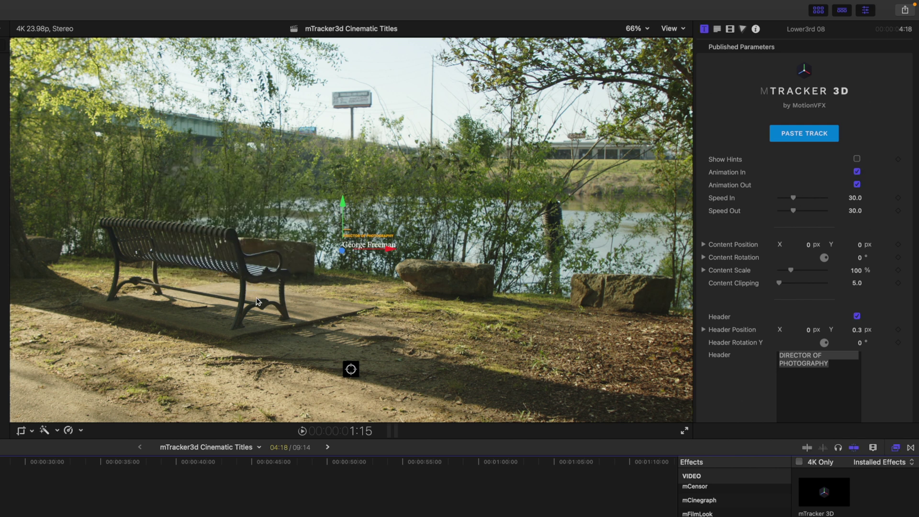
drag(351, 372, 433, 331)
- Move the 3D anchor onto the grass beside the middle rock and place the title there
key(shift)
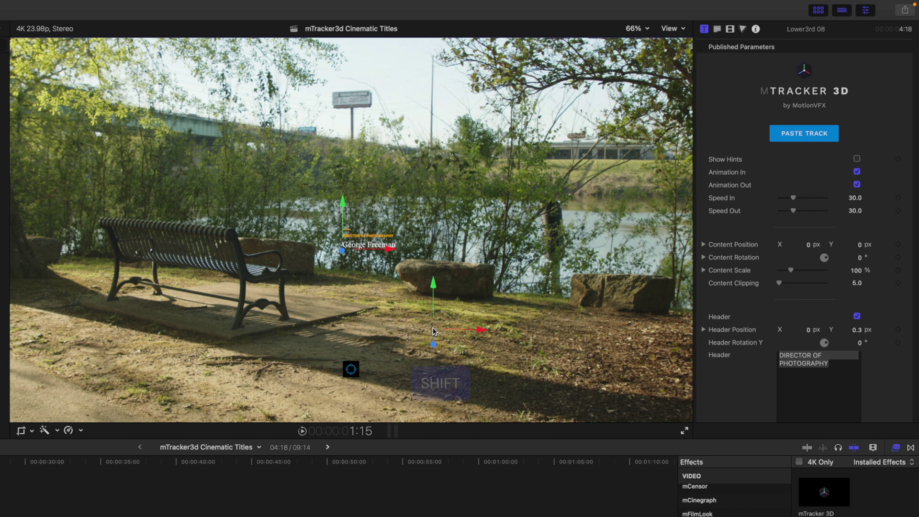
mouse_move(433, 330)
mouse_down()
mouse_move(449, 331)
mouse_move(245, 287)
mouse_move(193, 225)
mouse_move(268, 225)
mouse_move(450, 311)
mouse_move(439, 334)
mouse_up()
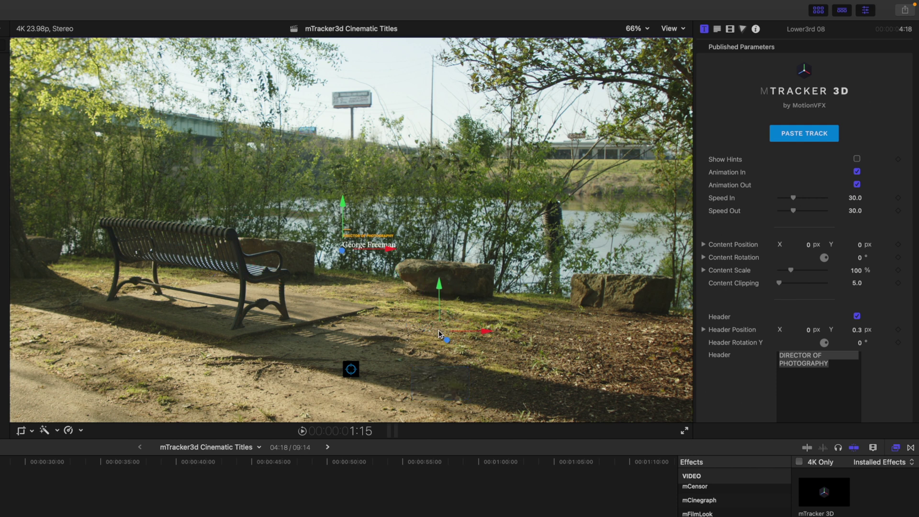
click(438, 331)
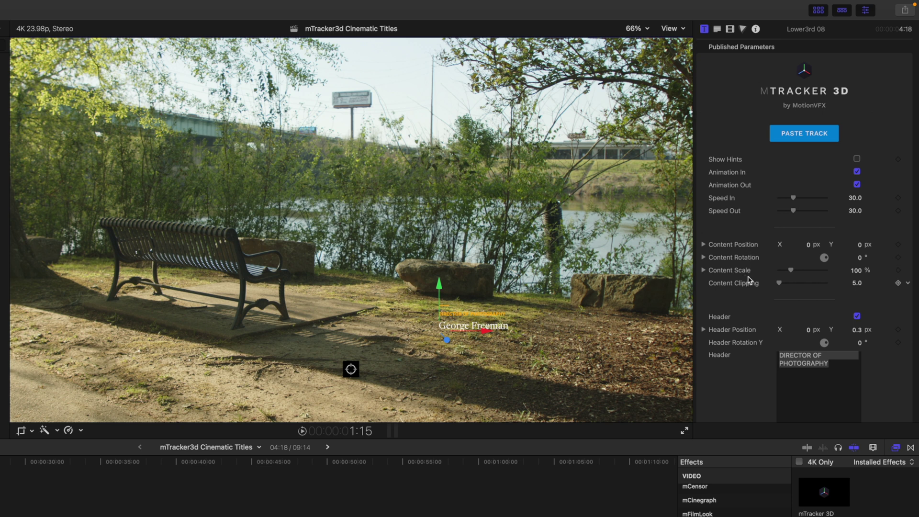
- Scale the title to 121%, set Position X to -6.9, and rotate it Y -27°, Z -2.1°
drag(791, 271, 821, 274)
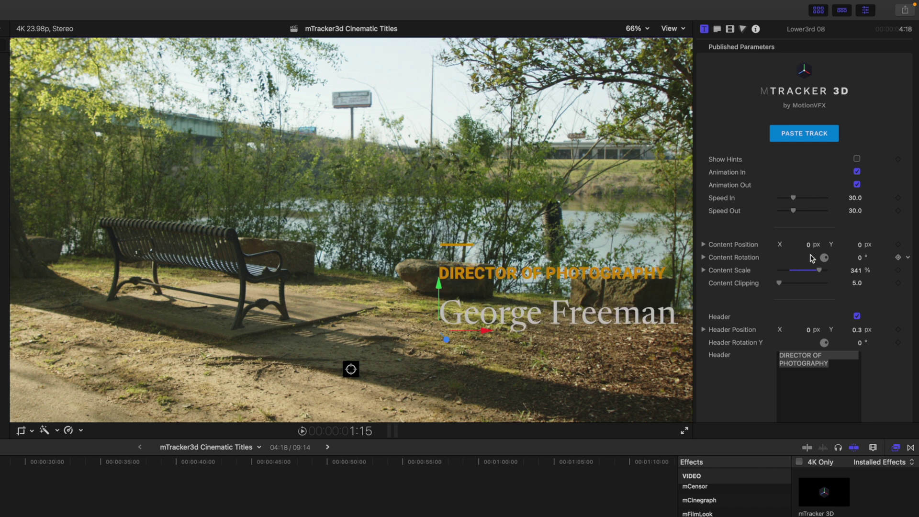
drag(808, 246, 788, 246)
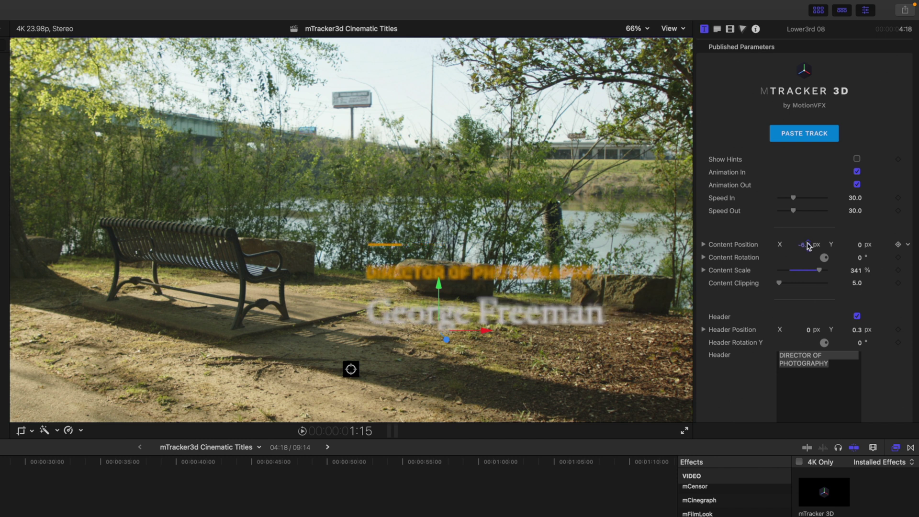
click(703, 258)
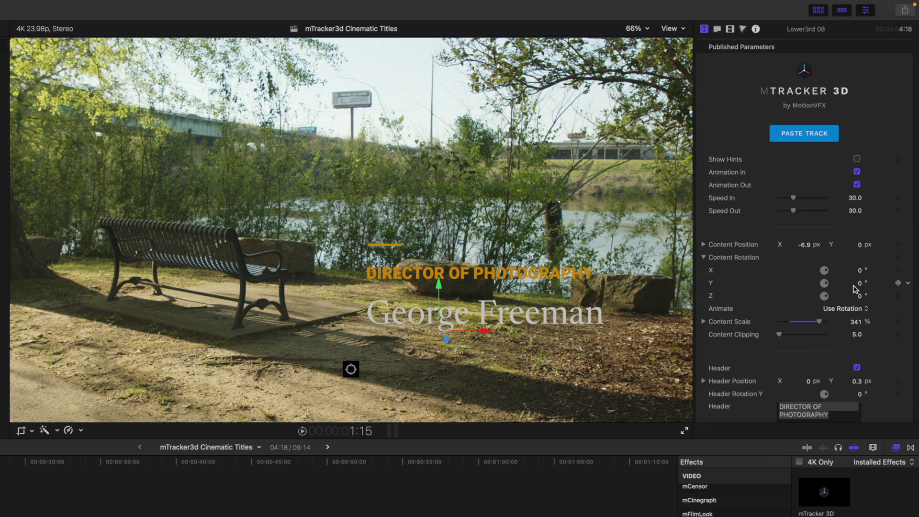
drag(861, 286, 844, 286)
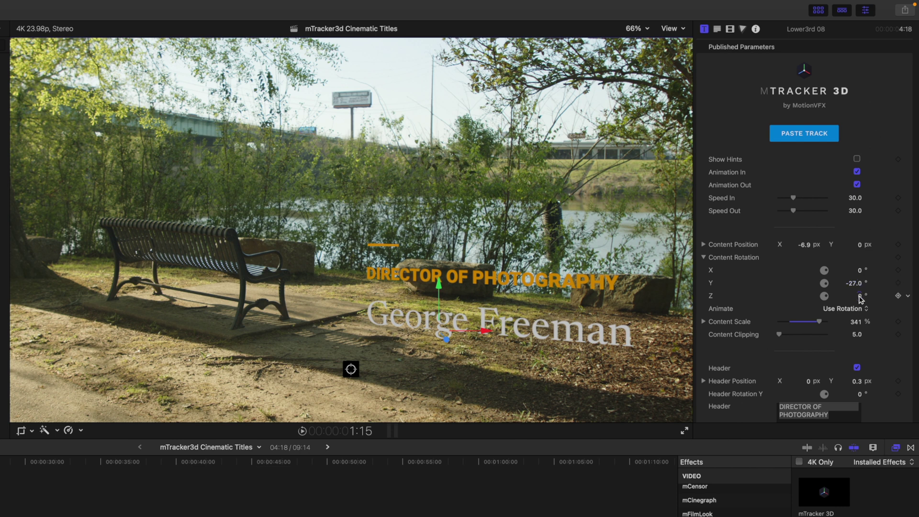
drag(860, 298, 857, 297)
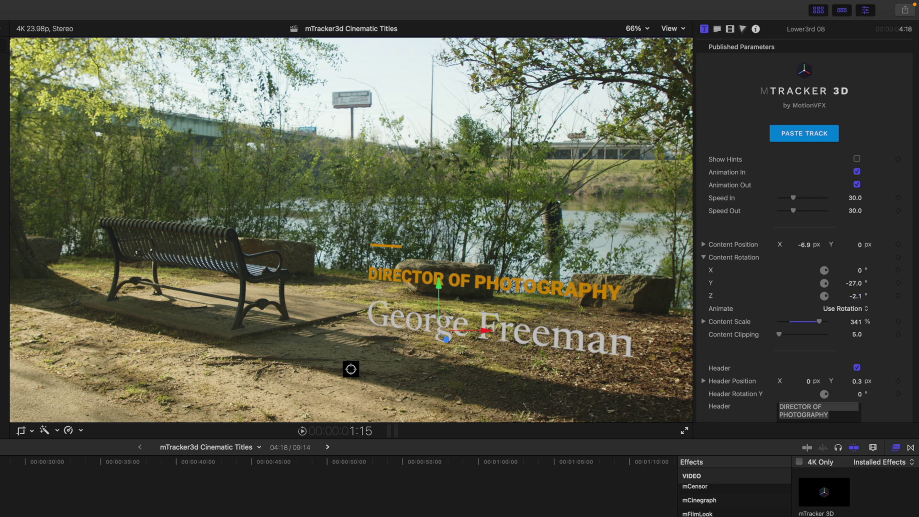
- Play the clip forward and backward to preview the angled title
key(space)
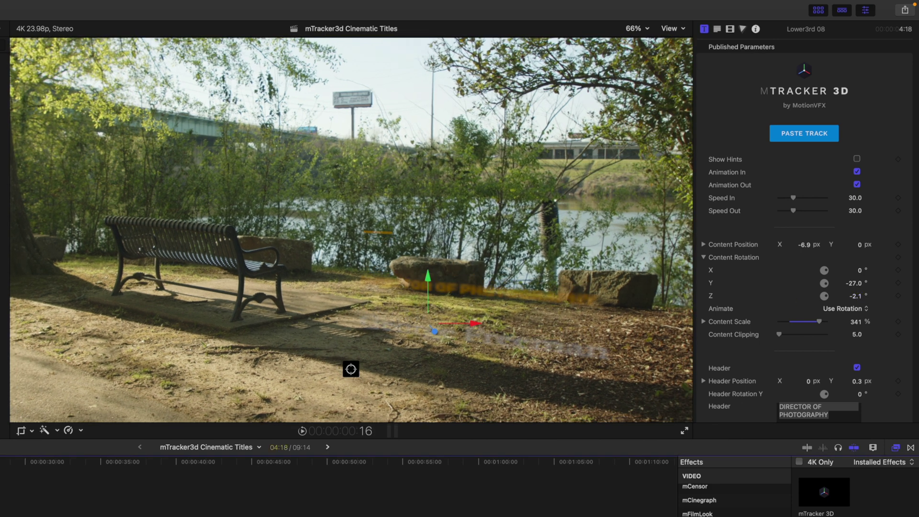
key(j)
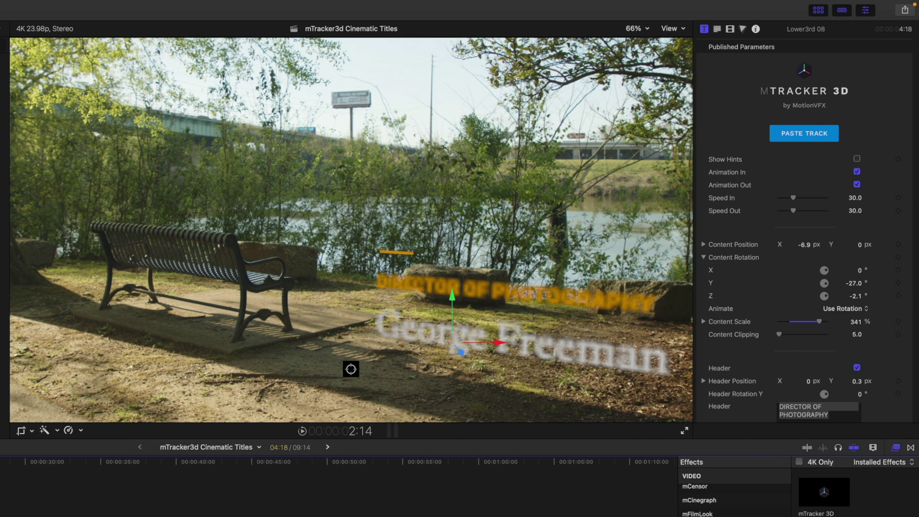
key(l)
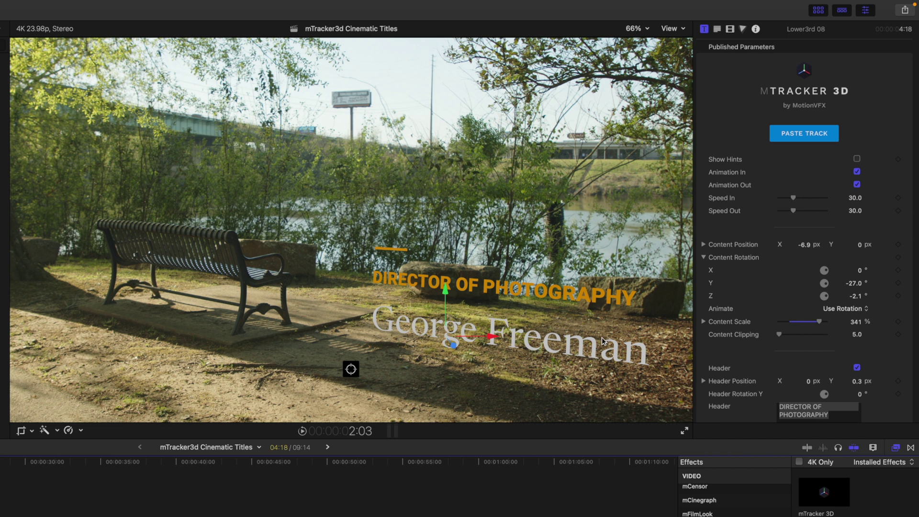
scroll(736, 333, down, 2)
scroll(736, 333, down, 2)
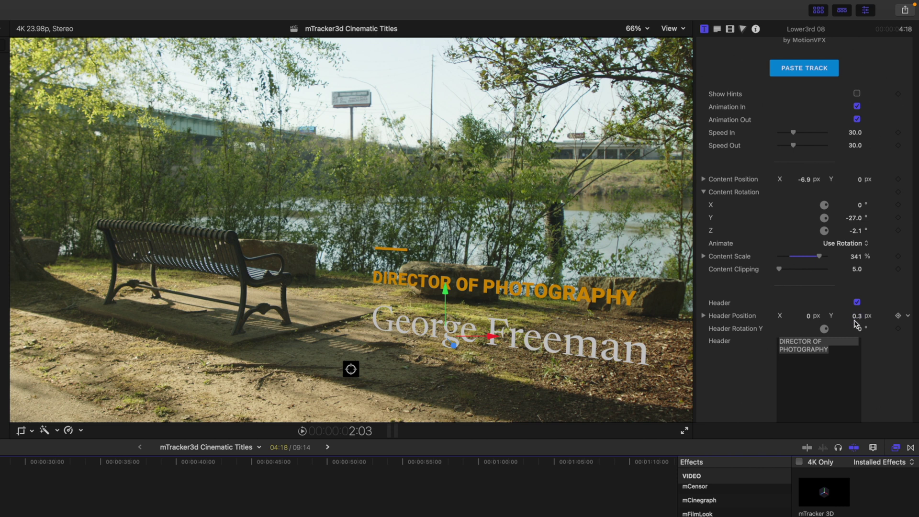
- Set the DIRECTOR OF PHOTOGRAPHY header's Position Y to 1.3
click(855, 316)
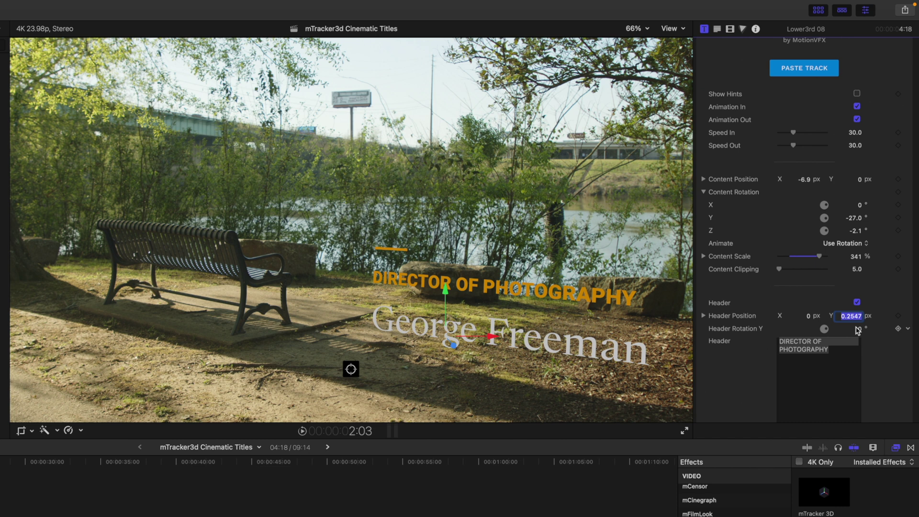
text(2.3)
key(Return)
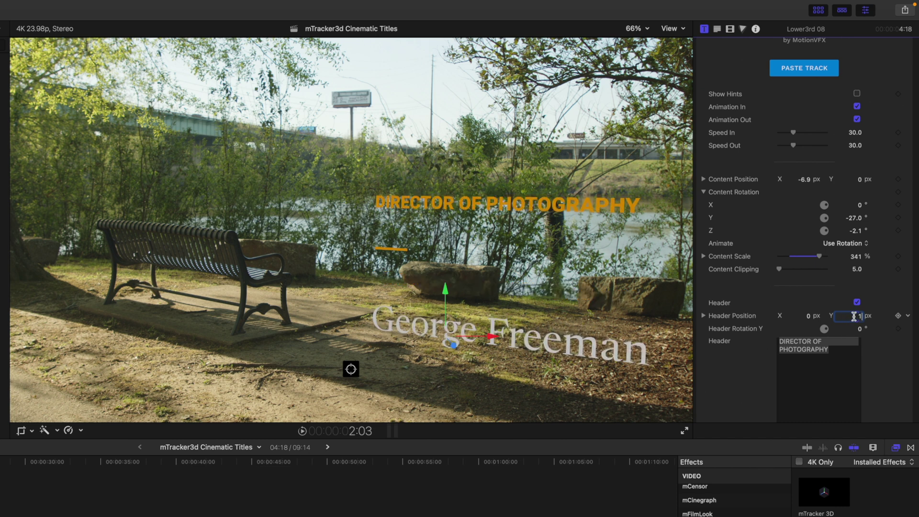
drag(856, 320, 856, 316)
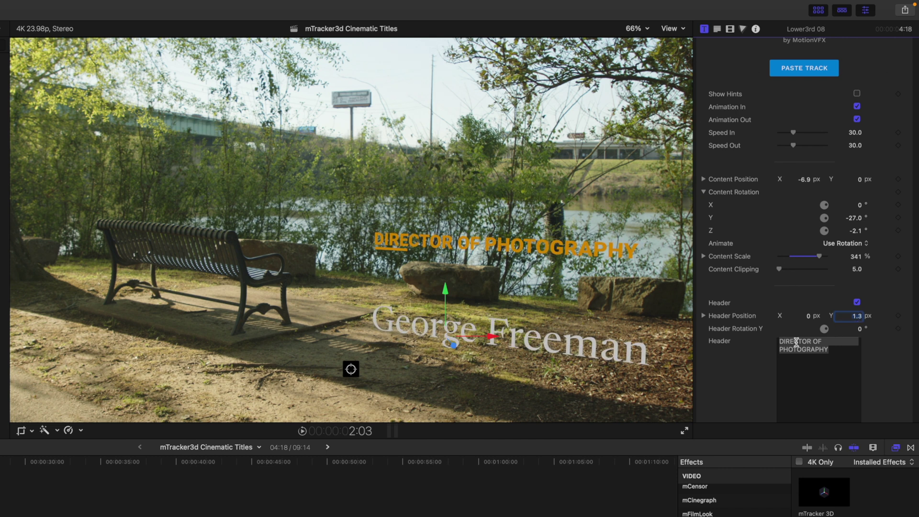
- Set the name title's Position Y to 1.2
scroll(748, 349, down, 5)
scroll(748, 350, down, 3)
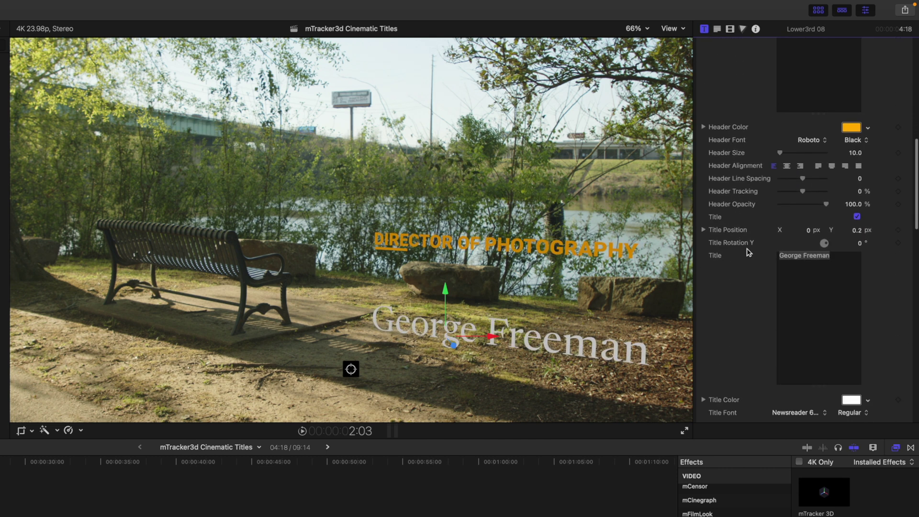
click(857, 232)
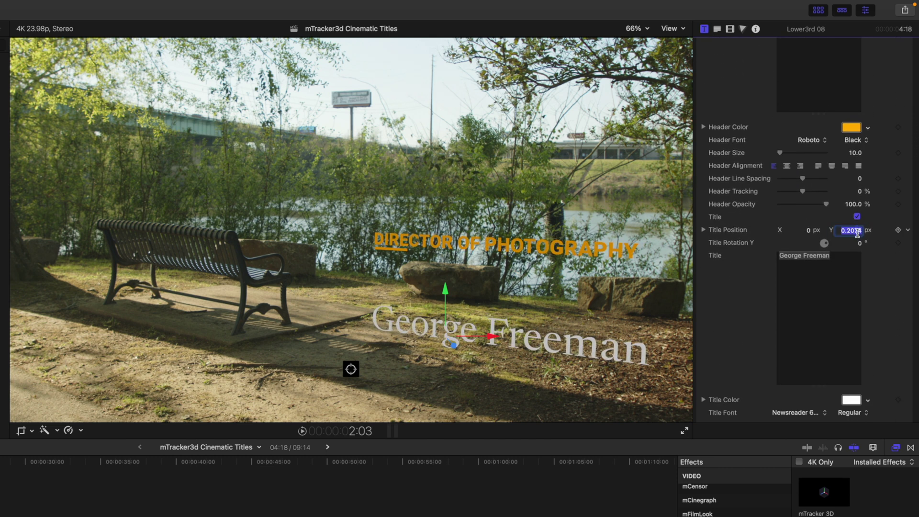
text(1.2)
key(Return)
- Raise the orange line's Position Y to 3.4 so it sits above the header
scroll(760, 294, down, 2)
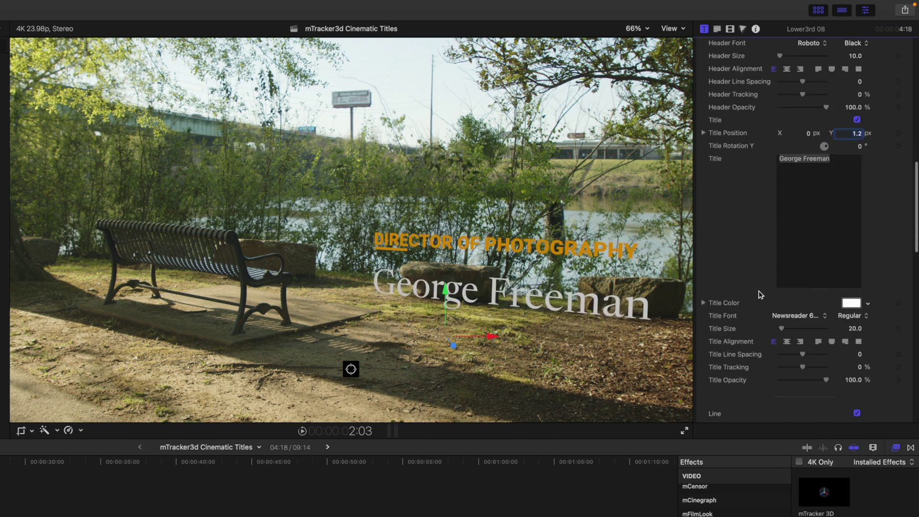
scroll(761, 295, down, 3)
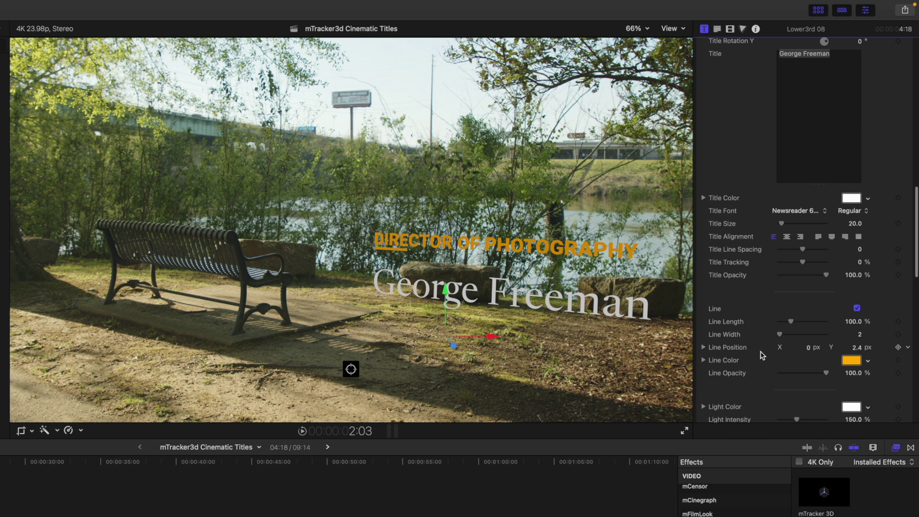
click(856, 348)
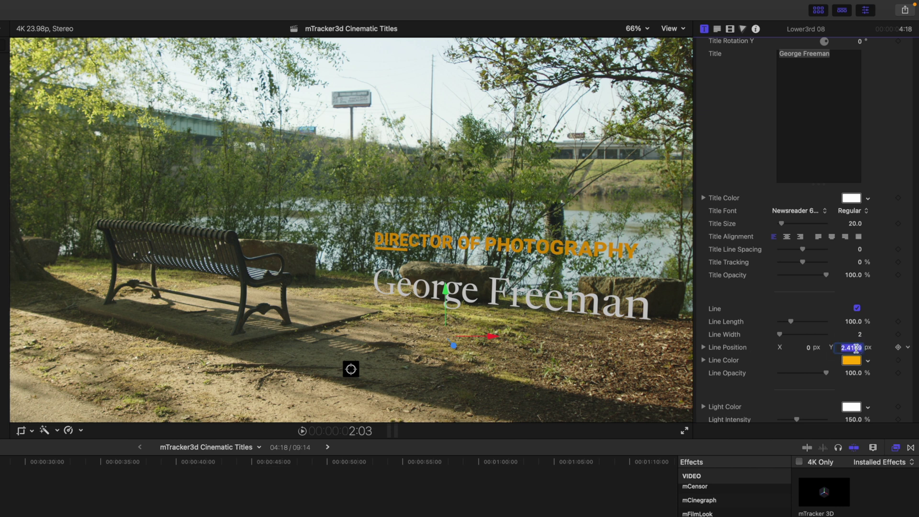
text(3.4)
key(Return)
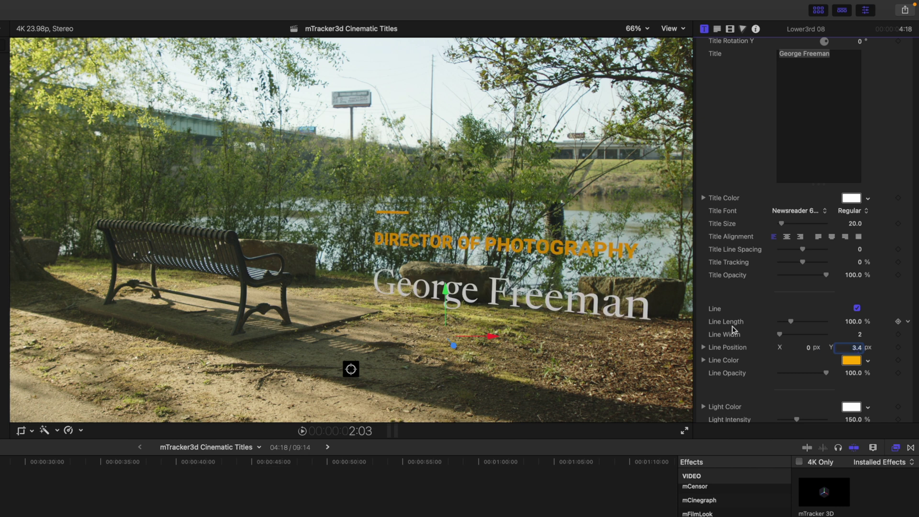
- Enable the title's shadow and set Shadow Opacity to 100%
scroll(735, 329, down, 10)
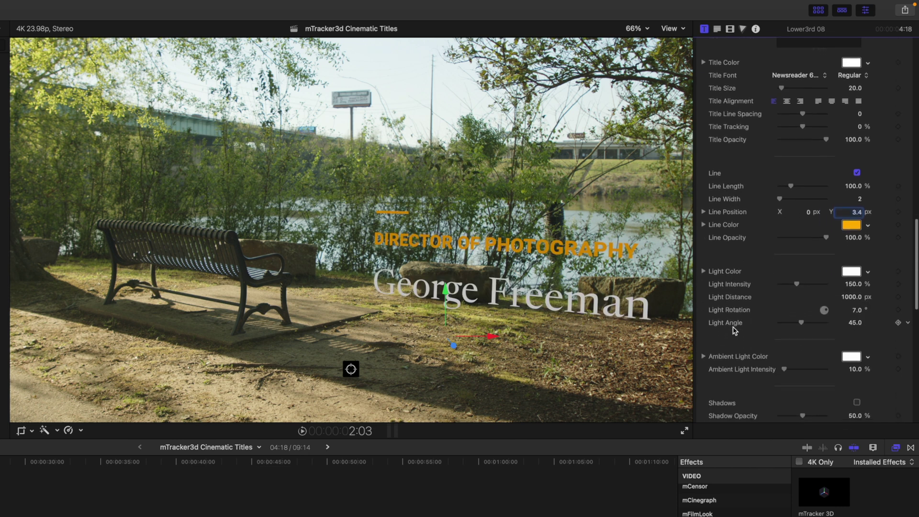
scroll(734, 329, down, 2)
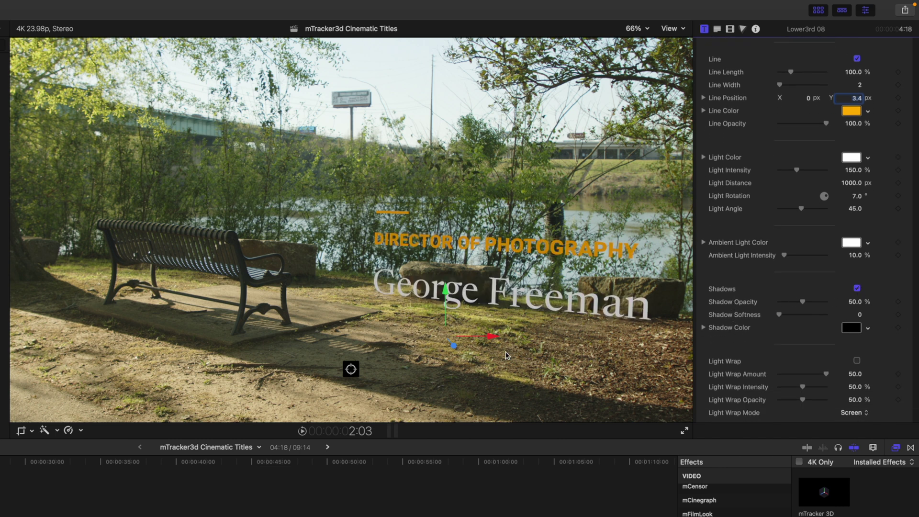
drag(801, 302, 847, 308)
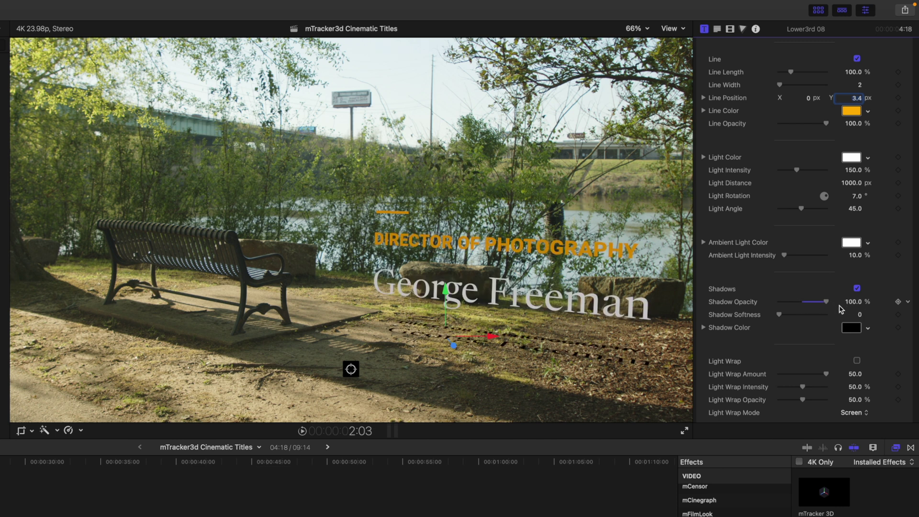
scroll(747, 324, down, 3)
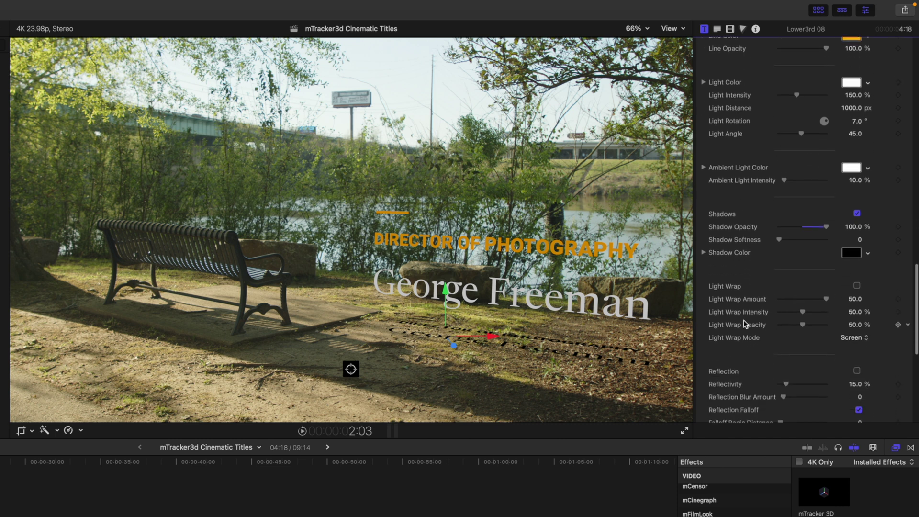
scroll(745, 324, up, 3)
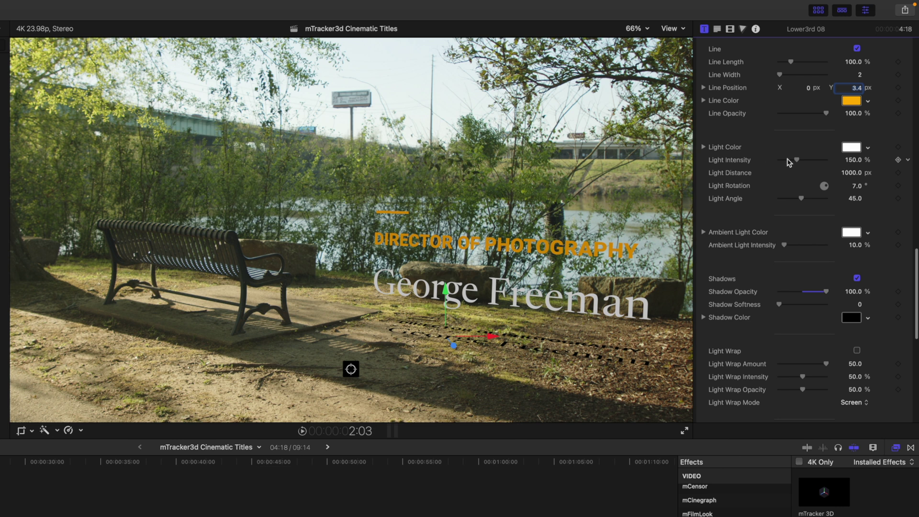
- Set the shadow light angle to 72.97 and the light distance to 208 px
scroll(798, 188, up, 2)
drag(785, 256, 790, 259)
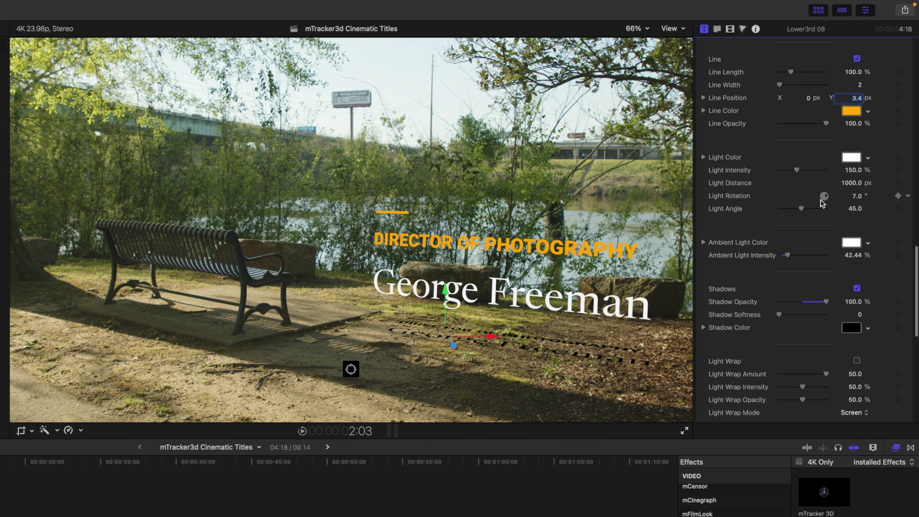
drag(854, 208, 856, 195)
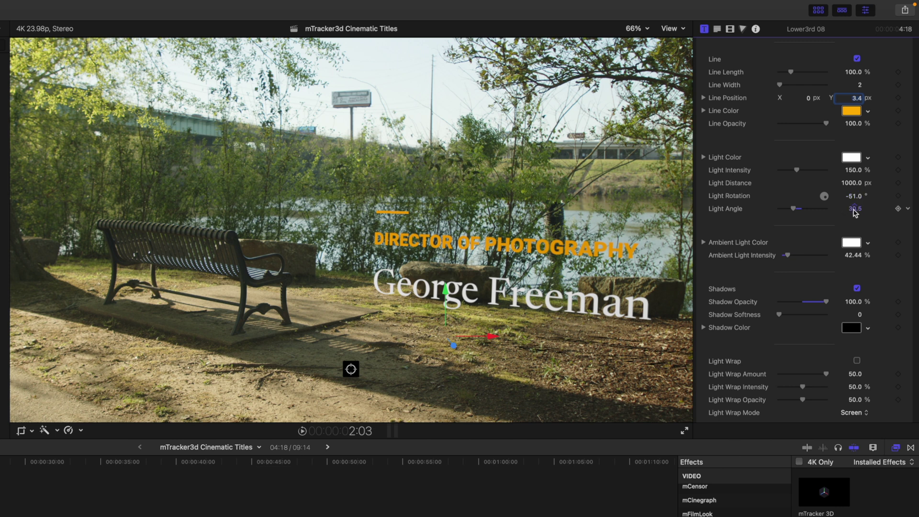
drag(855, 208, 855, 206)
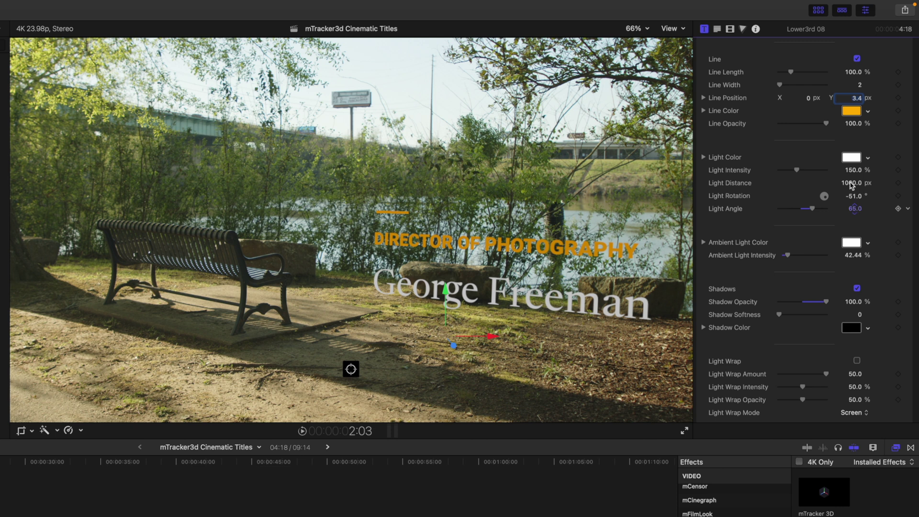
drag(853, 182, 853, 225)
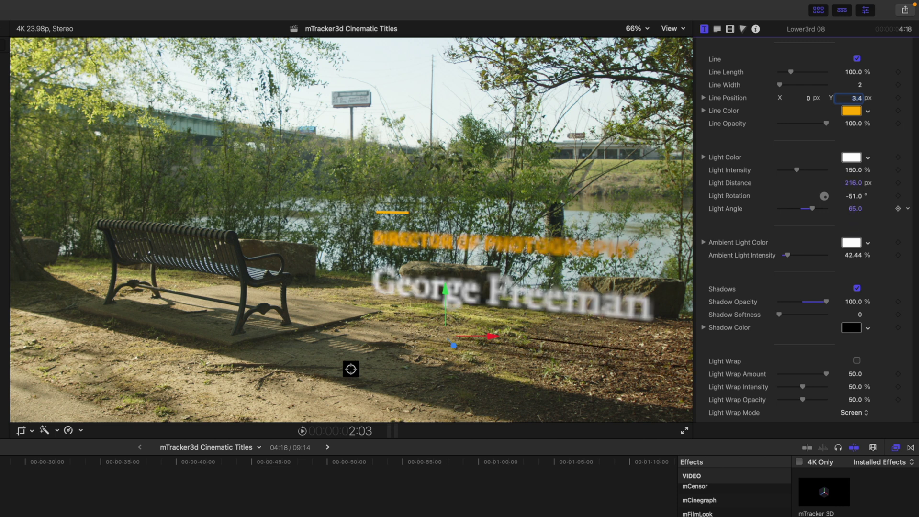
drag(853, 183, 858, 211)
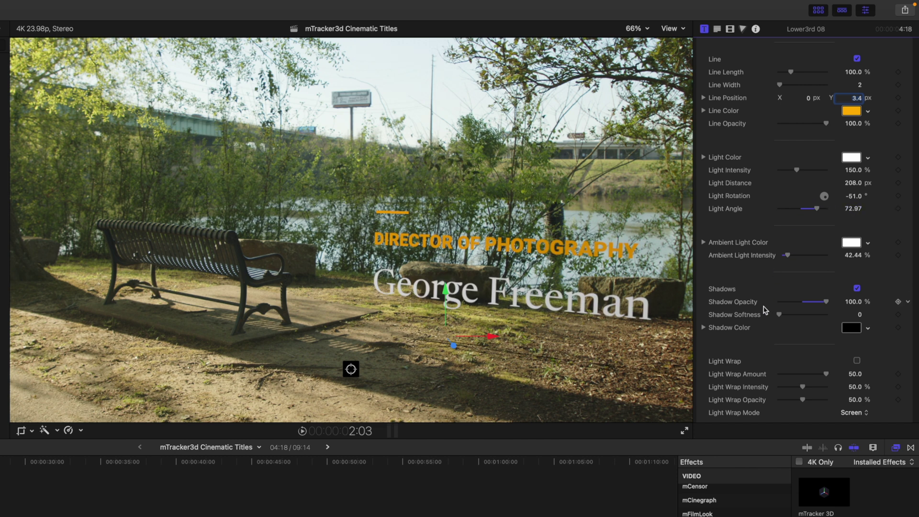
- Set Shadow Softness to 4.0 and open the Shadow Color picker
drag(779, 314, 804, 315)
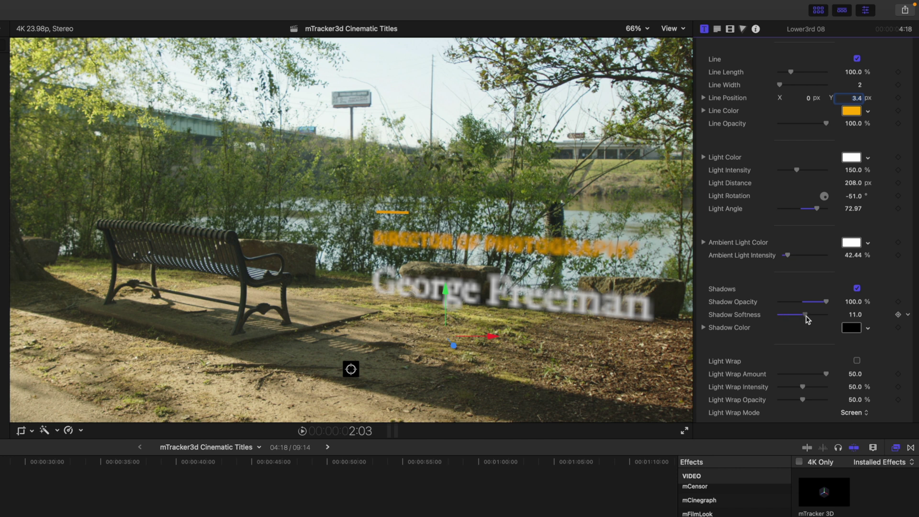
drag(805, 315, 788, 315)
click(850, 329)
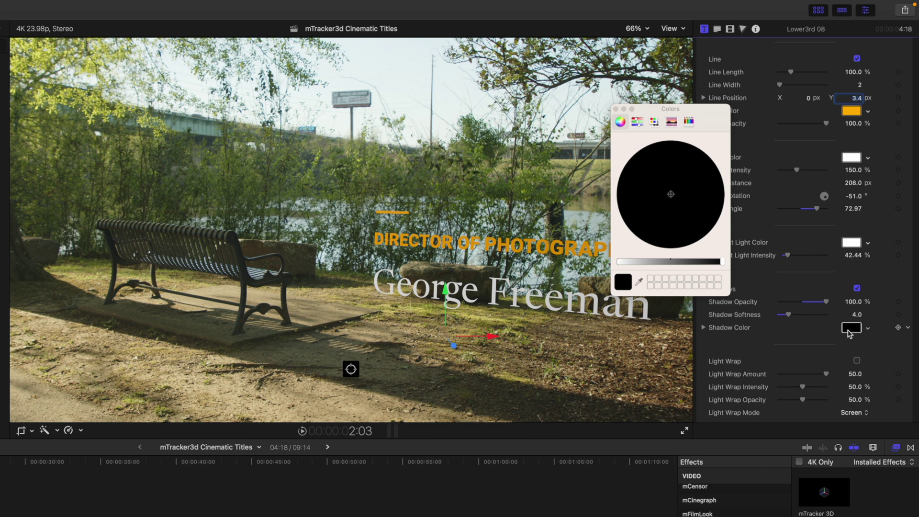
- Eyedrop the dark ground in the footage as the shadow colour, then close Colors
click(639, 284)
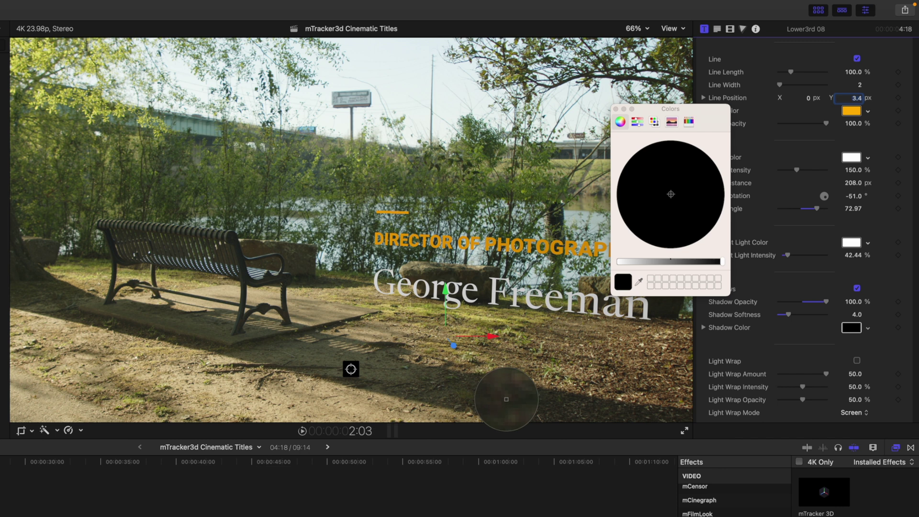
click(506, 399)
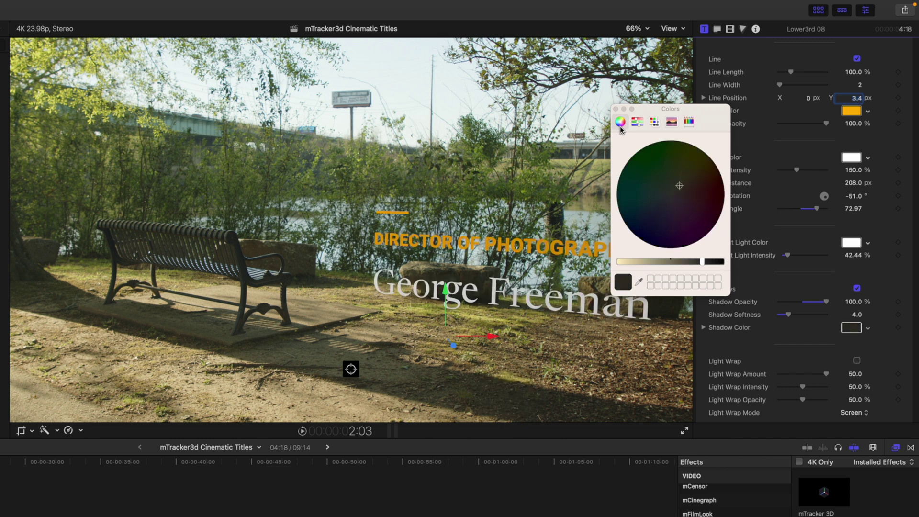
click(616, 109)
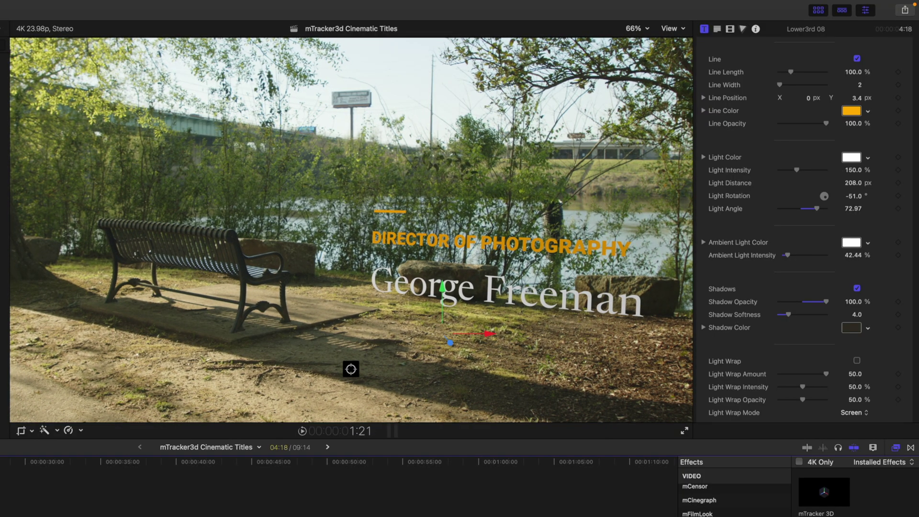
- Briefly hide and restore the DIRECTOR OF PHOTOGRAPHY header and the name line to compare
scroll(758, 247, up, 15)
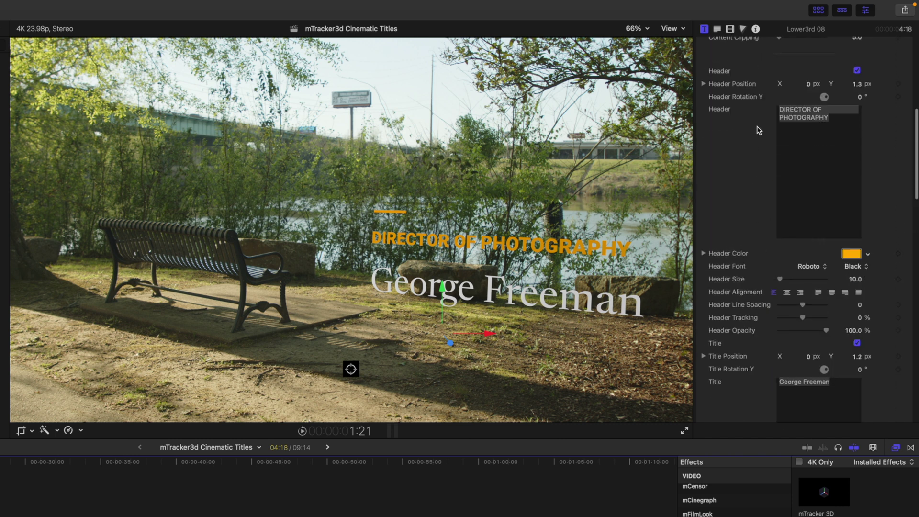
click(857, 70)
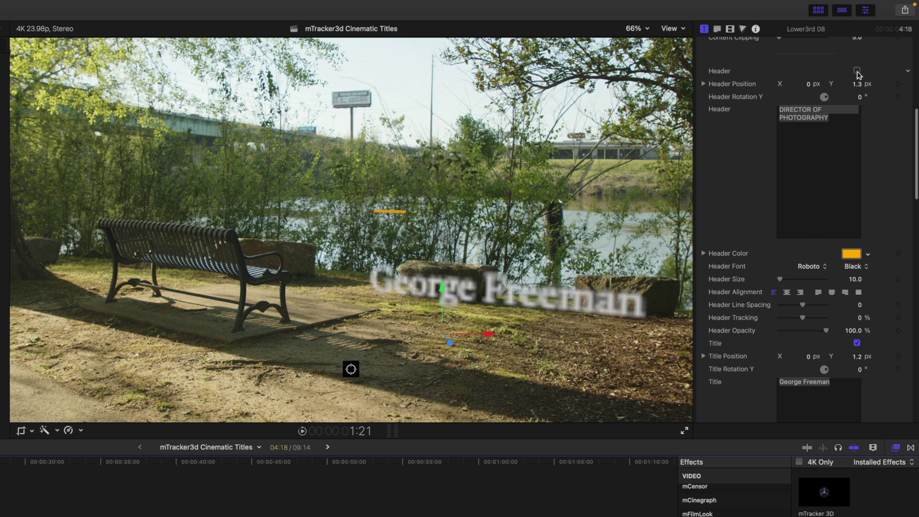
click(857, 70)
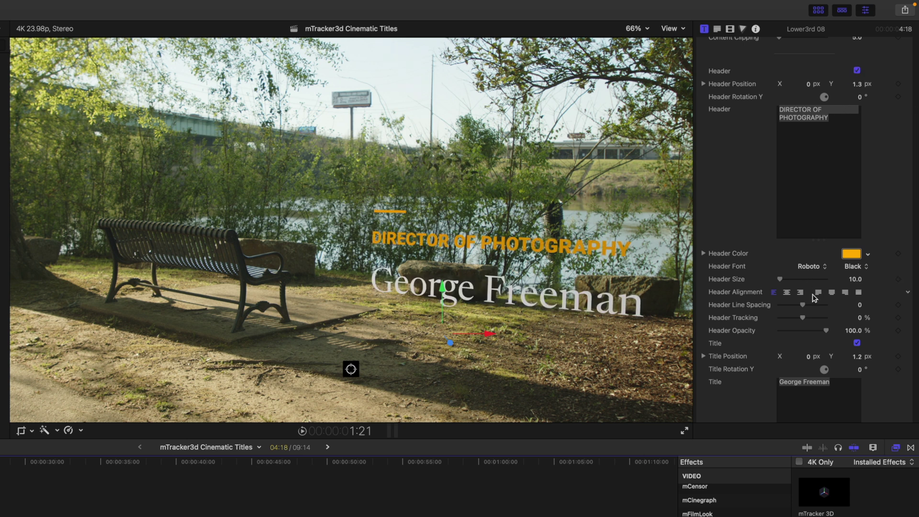
click(857, 343)
click(857, 343)
- Replace the surname in the lower third's name line with the new surname
scroll(749, 372, down, 2)
drag(832, 353, 803, 354)
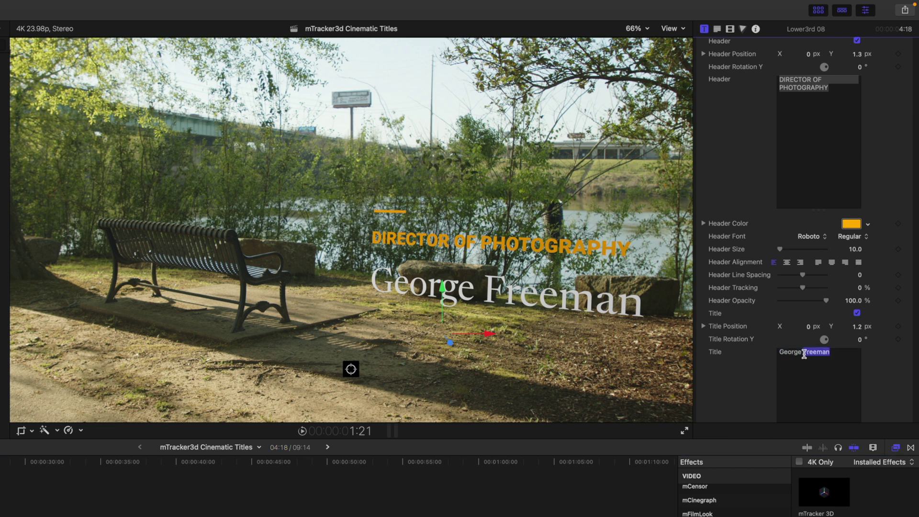
text(Edmondson)
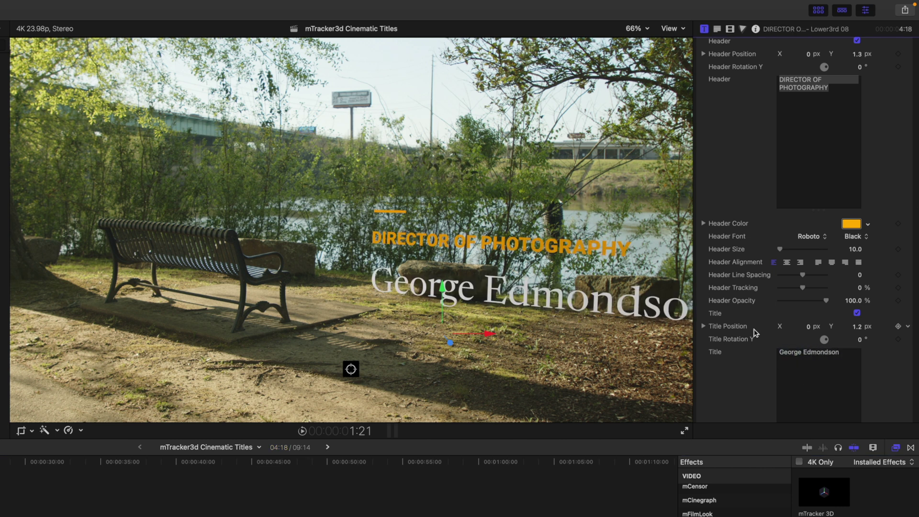
- Shift the title content left to Content Position X -11.2 px and play it back
scroll(745, 338, up, 1)
scroll(745, 338, up, 15)
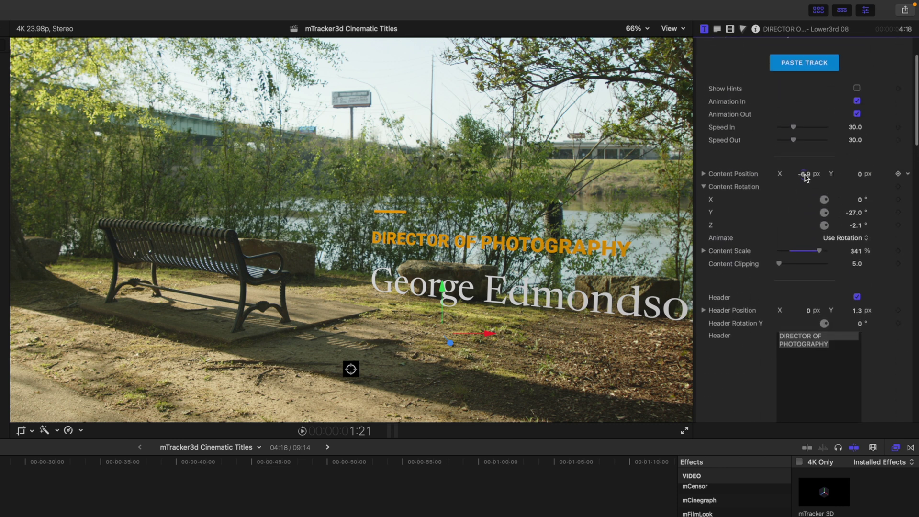
mouse_move(806, 178)
mouse_down()
mouse_move(797, 178)
mouse_move(804, 174)
mouse_up()
key(space)
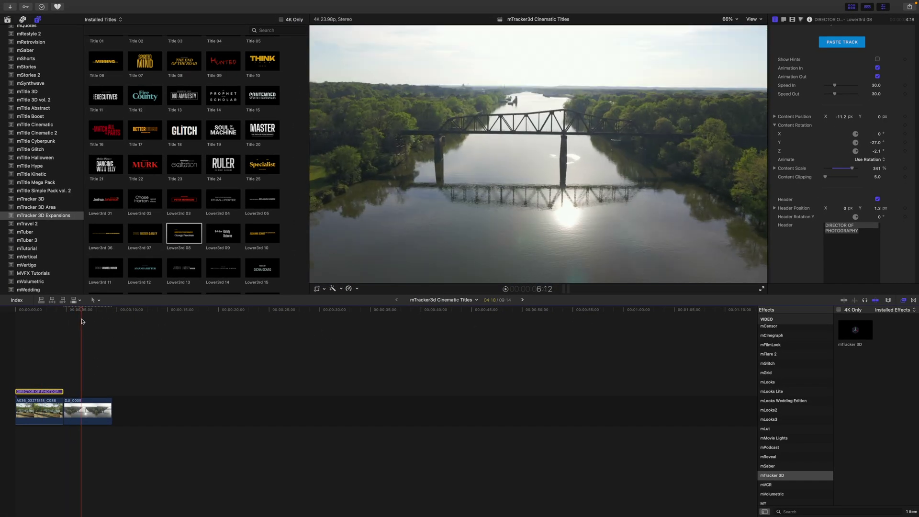
- Copy DJI_0005's 3D track and place Title 08 above the bridge clip
click(82, 404)
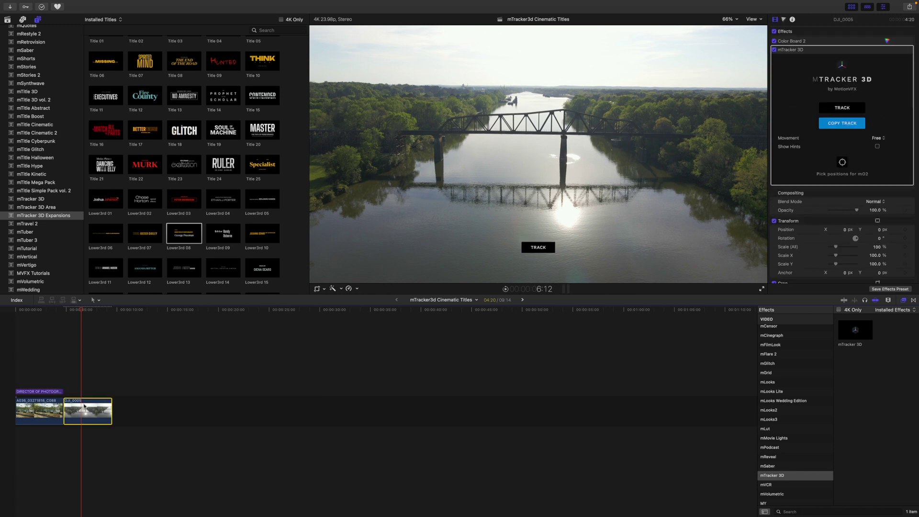
click(844, 124)
drag(182, 65, 64, 390)
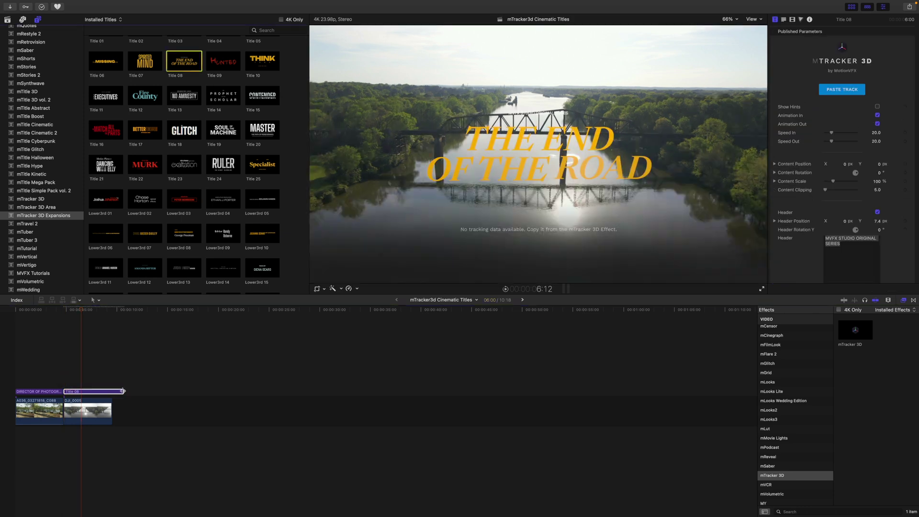
- Trim THE END OF THE ROAD title to end with the bridge clip and select it
drag(122, 391, 112, 391)
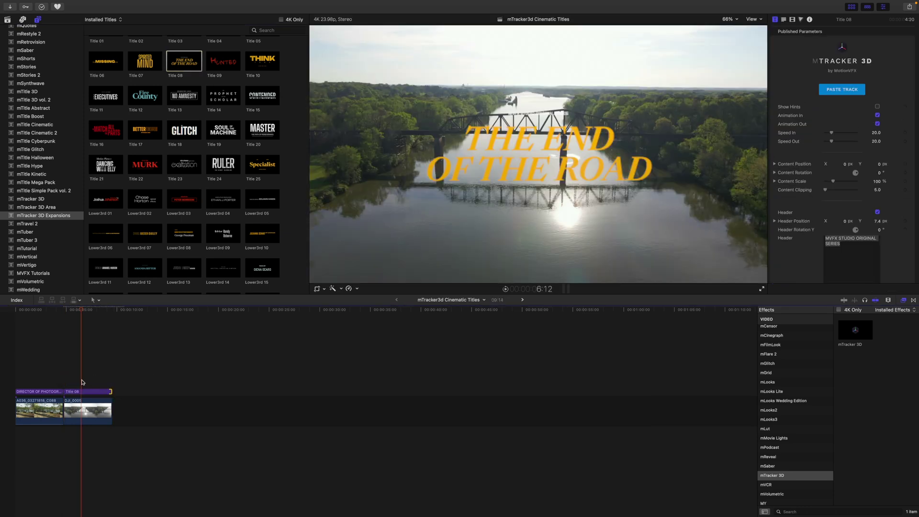
scroll(82, 382, right, 1)
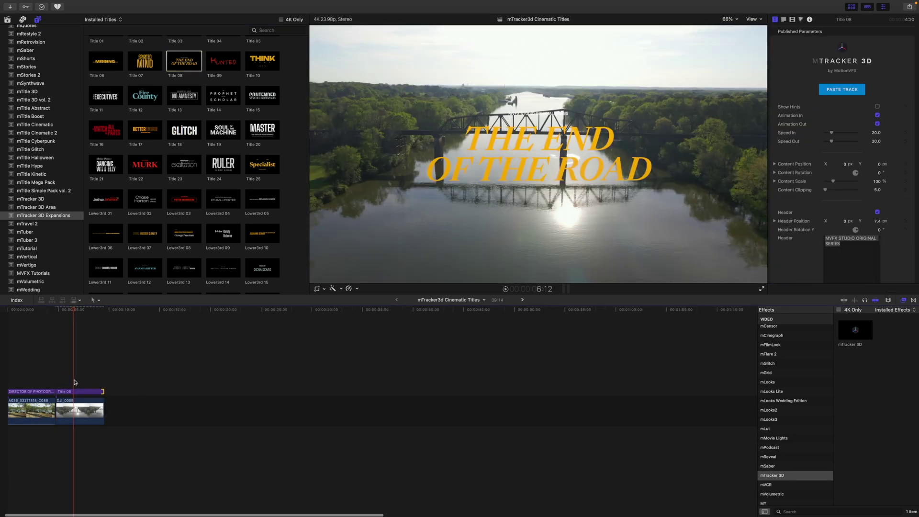
click(75, 393)
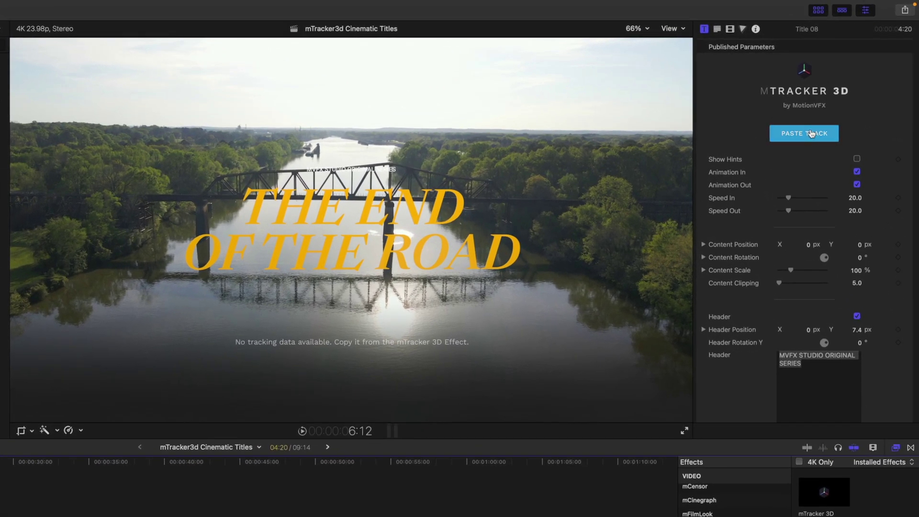
- Paste the bridge track onto Title 08 and drag its 3D anchor up onto the title
click(809, 134)
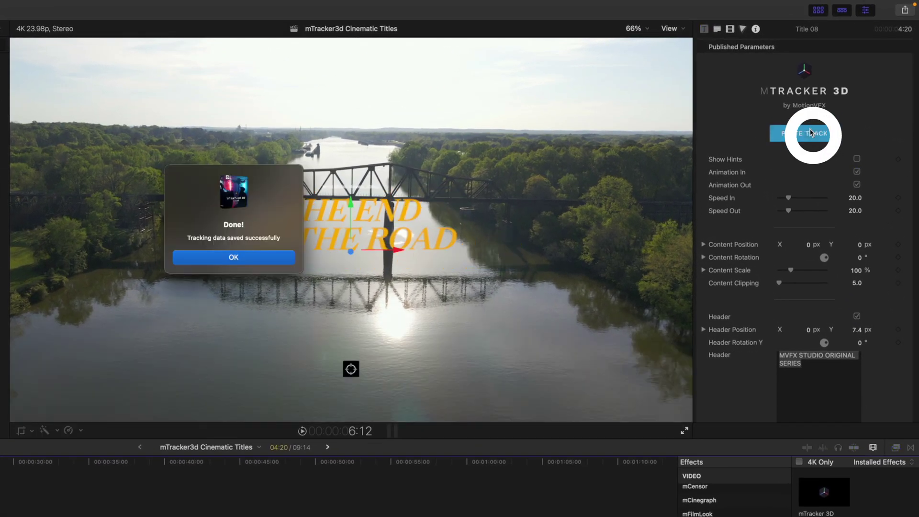
click(233, 258)
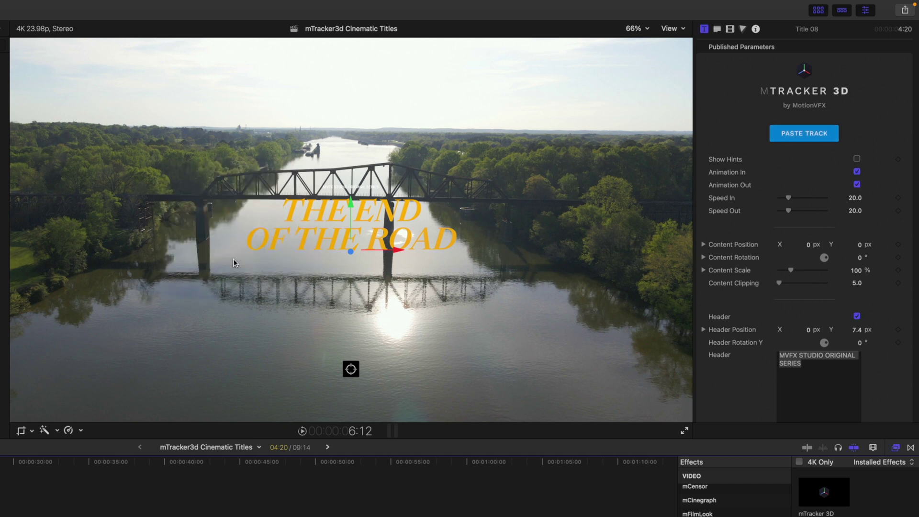
click(352, 370)
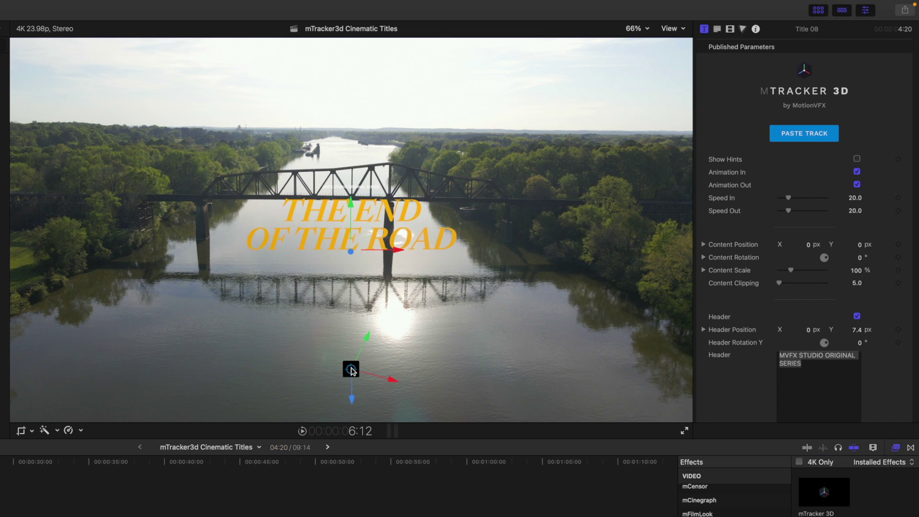
drag(352, 371, 345, 270)
key(shift)
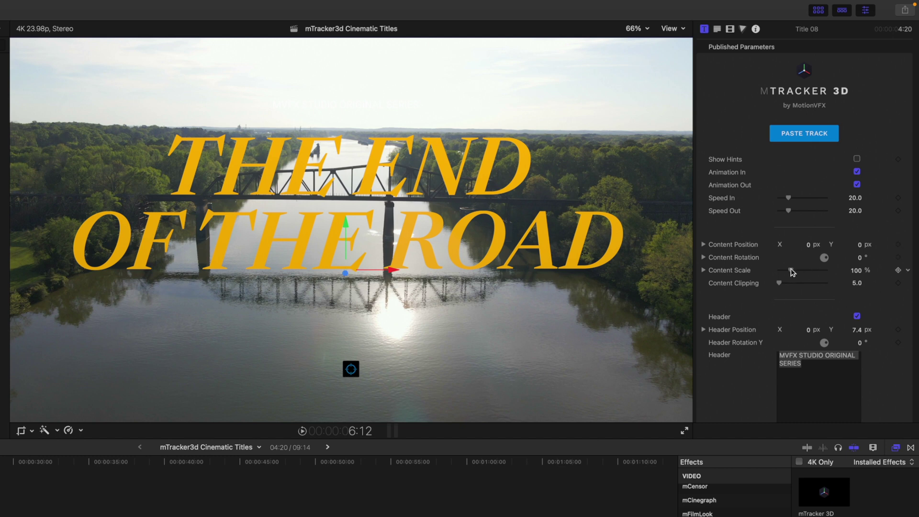
drag(790, 271, 776, 270)
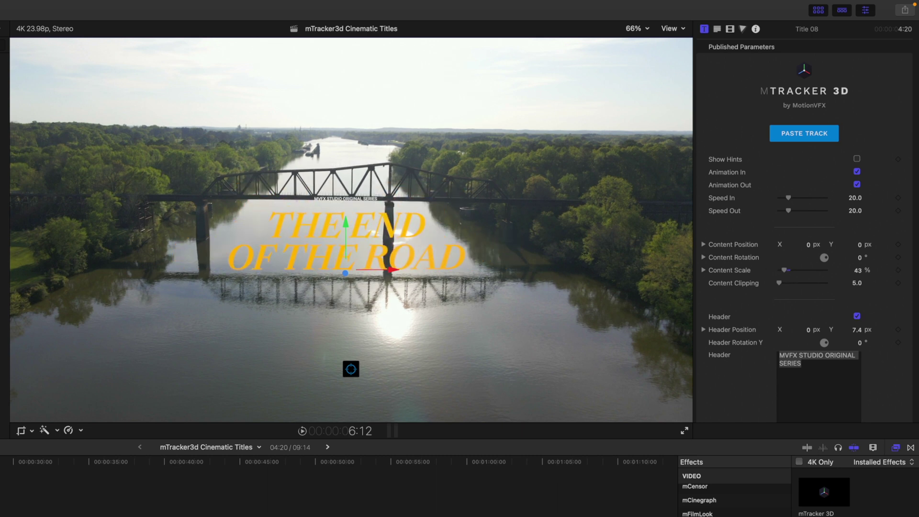
key(shift+slash)
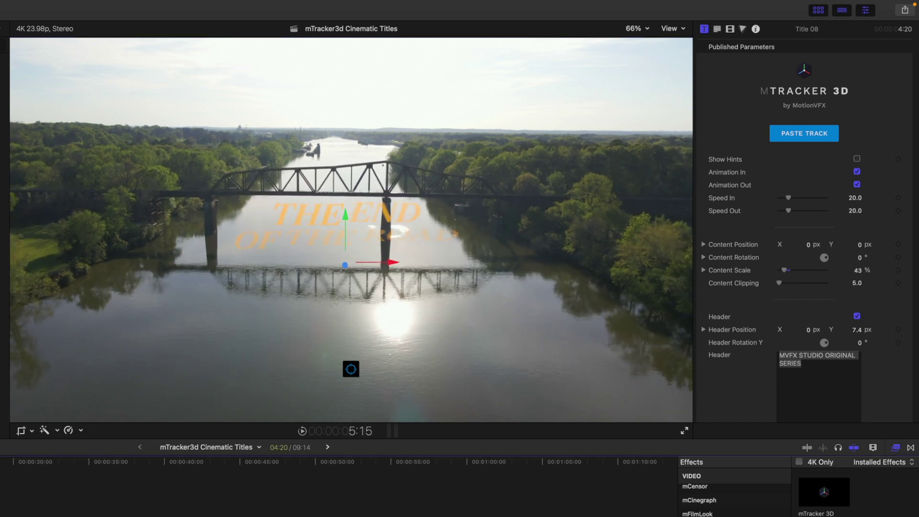
key(space)
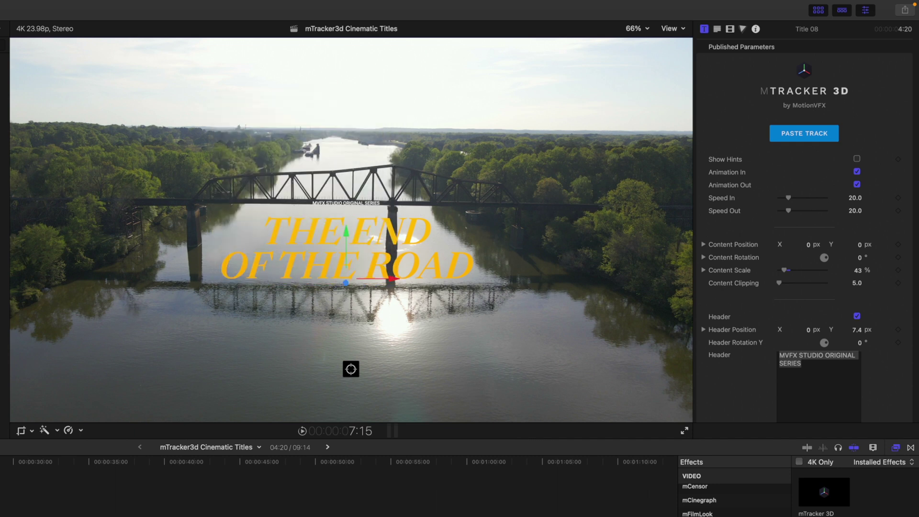
key(j)
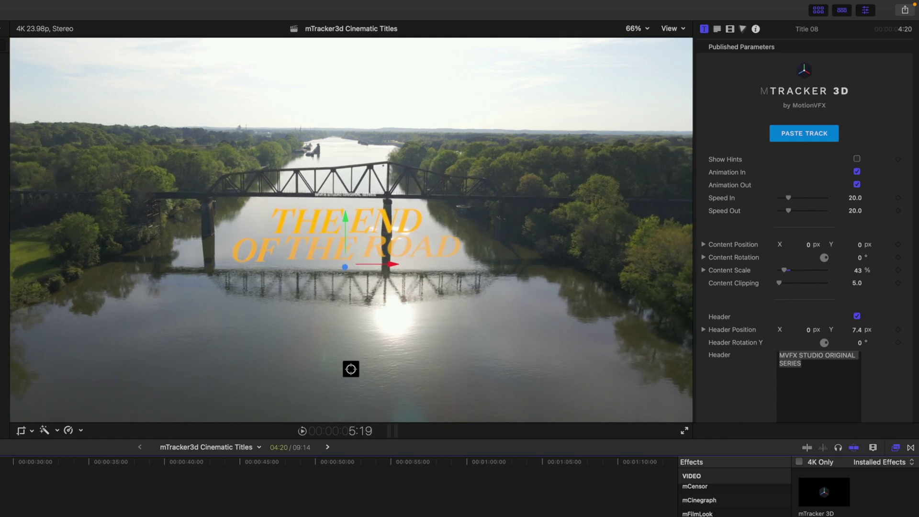
key(l)
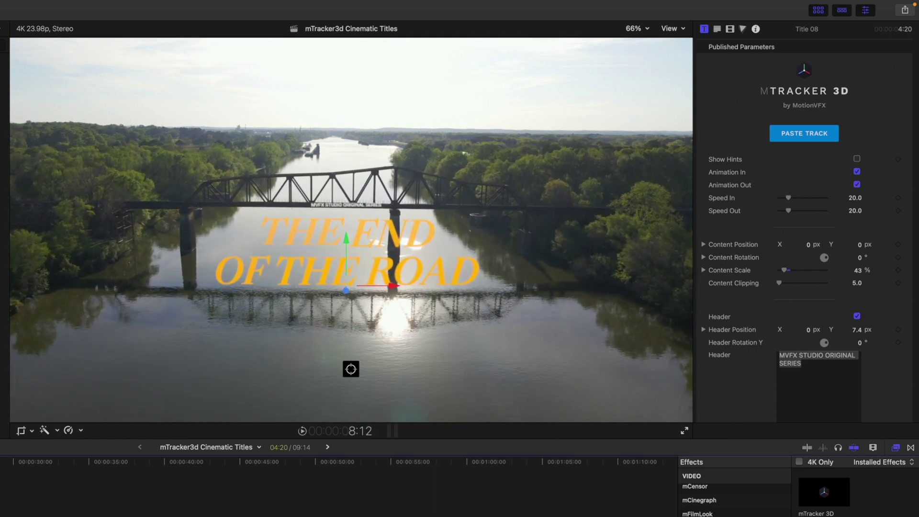
key(j)
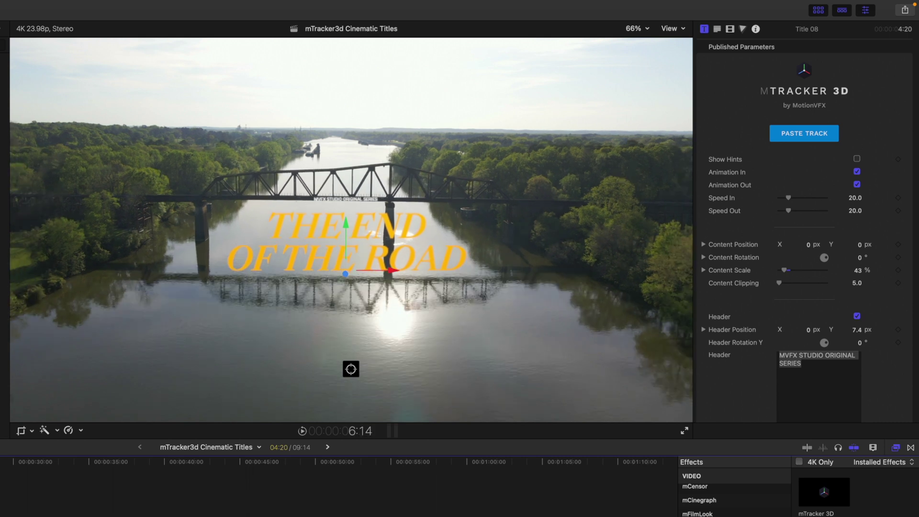
key(l)
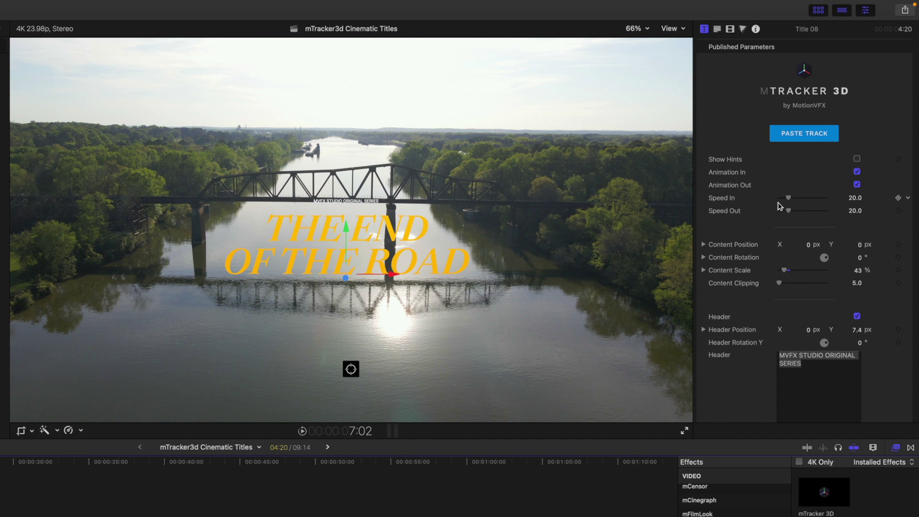
- Lower the animation speeds to 6.14 in and 5.81 out, then try a 0.1° Content Rotation
mouse_move(790, 198)
mouse_down()
mouse_move(804, 200)
mouse_move(782, 200)
mouse_move(782, 212)
mouse_up()
scroll(761, 236, down, 1)
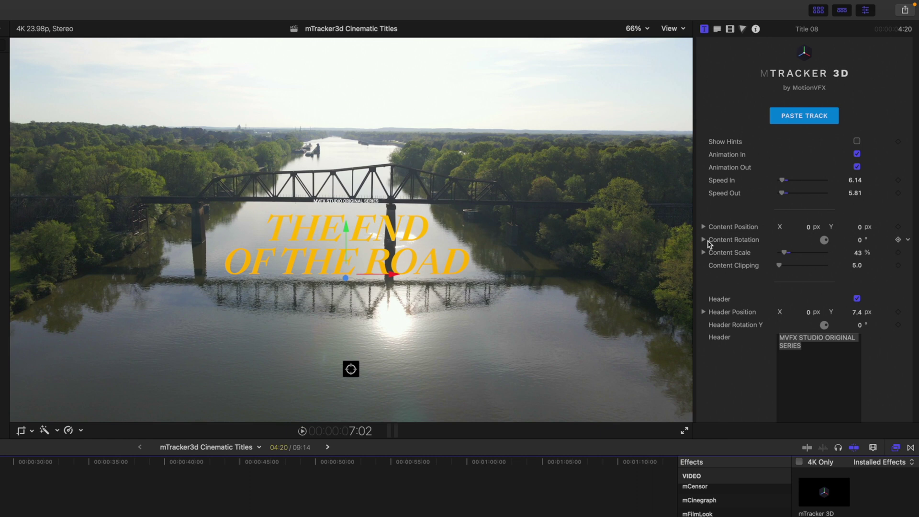
click(860, 240)
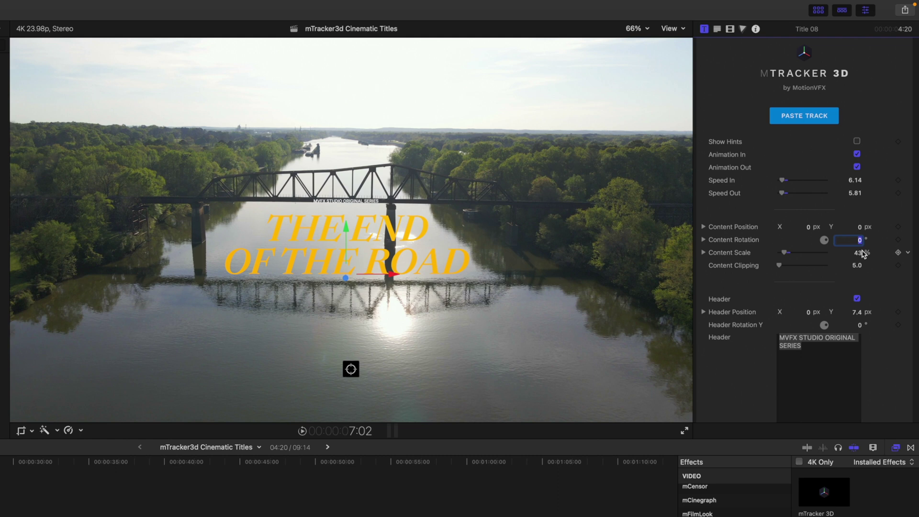
text(.1)
key(Return)
- Adjust the Content Rotation until the title tilts at -0.4°
click(859, 241)
key(BackSpace)
key(Return)
click(860, 240)
key(Return)
scroll(741, 259, down, 5)
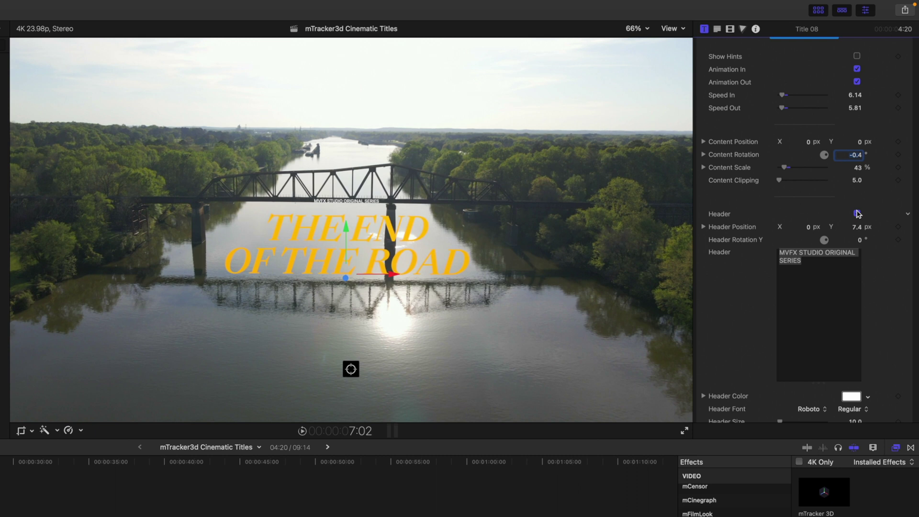
- Hide the title to compare the bridge footage without it
scroll(746, 273, down, 10)
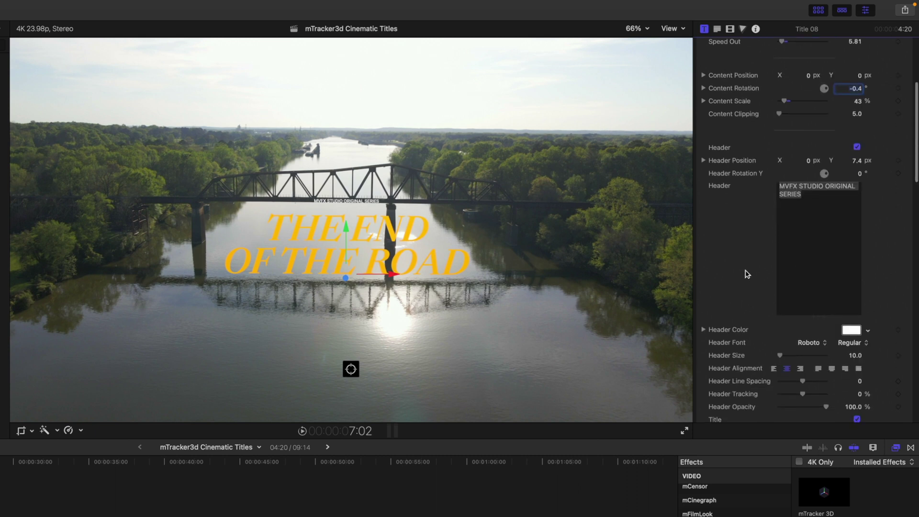
scroll(747, 272, down, 3)
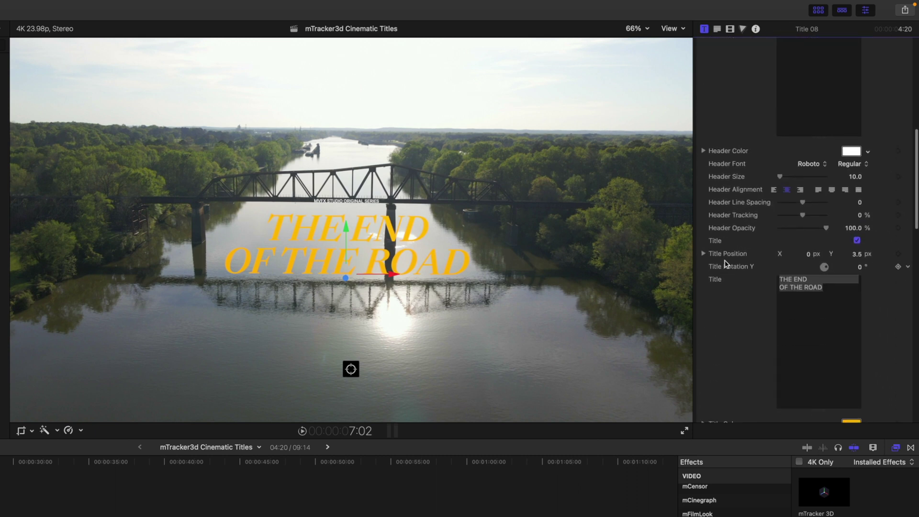
click(857, 240)
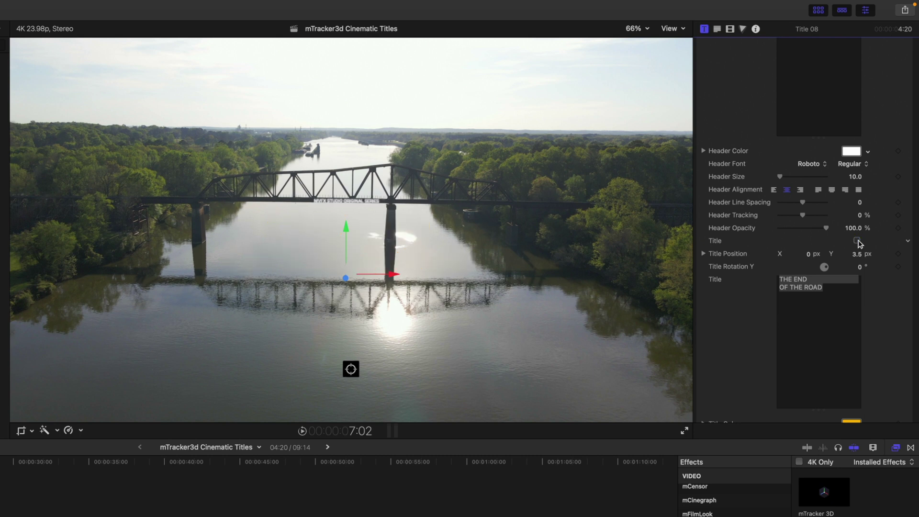
- Switch on the title's Reflection, mirroring it in the river at 15% reflectivity
scroll(758, 274, down, 5)
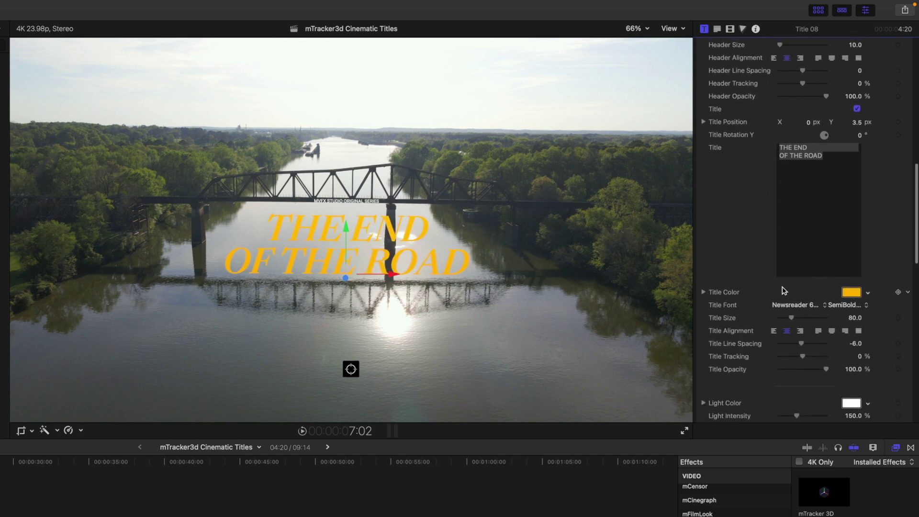
scroll(783, 290, down, 5)
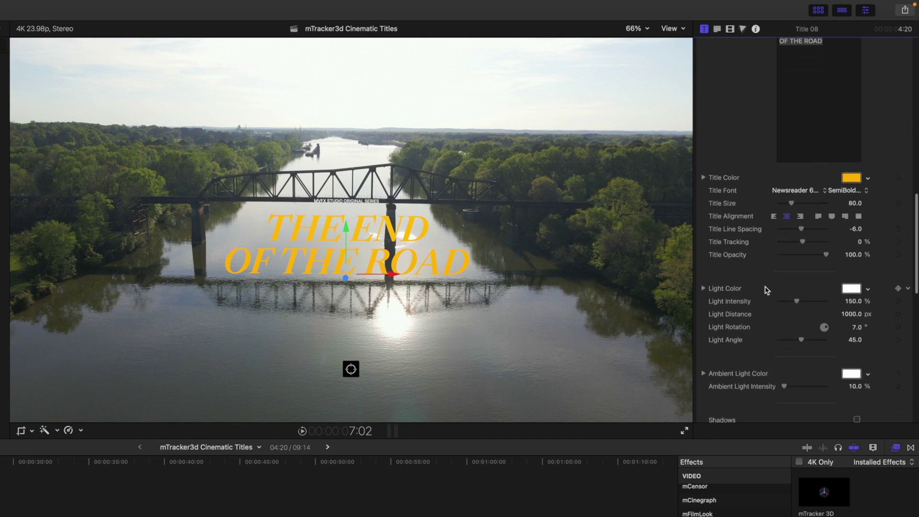
scroll(764, 287, down, 5)
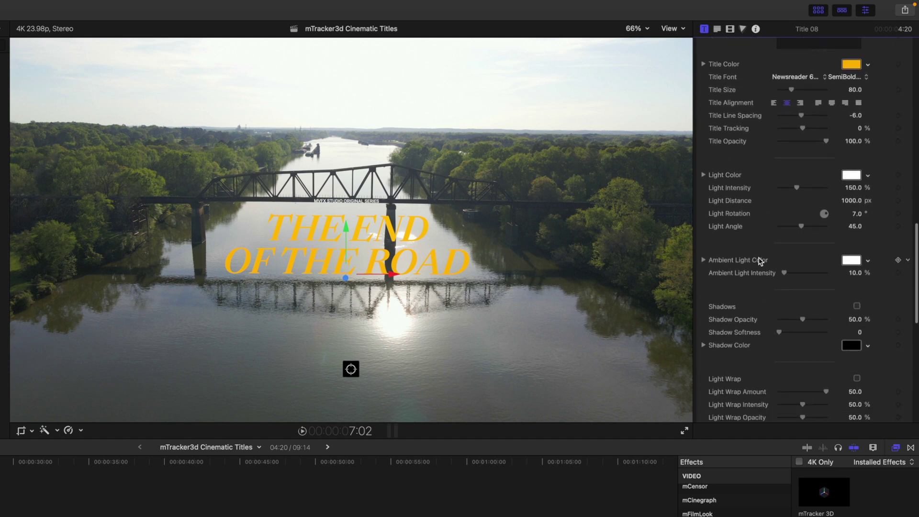
scroll(744, 263, down, 5)
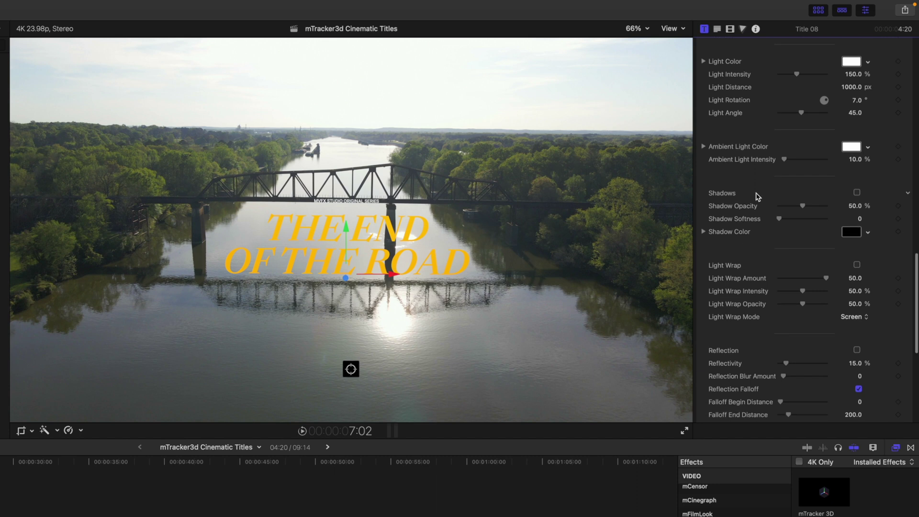
scroll(747, 220, down, 3)
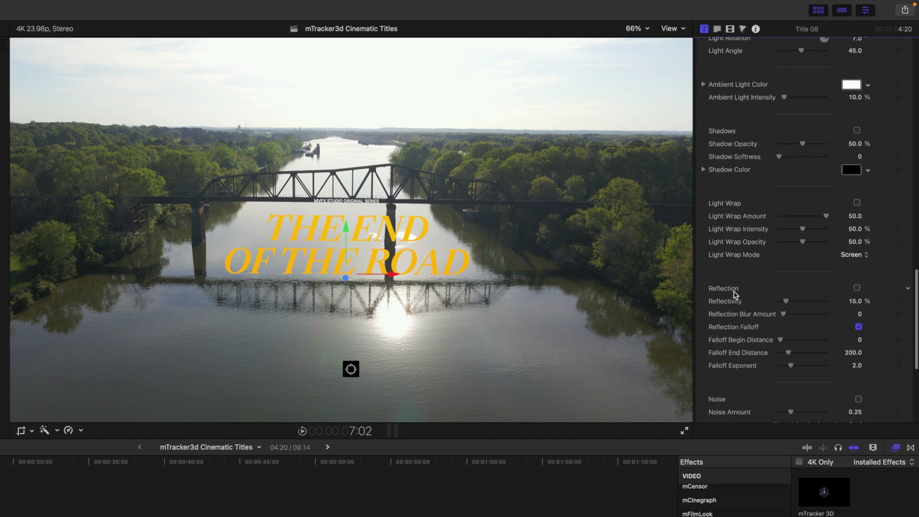
click(857, 288)
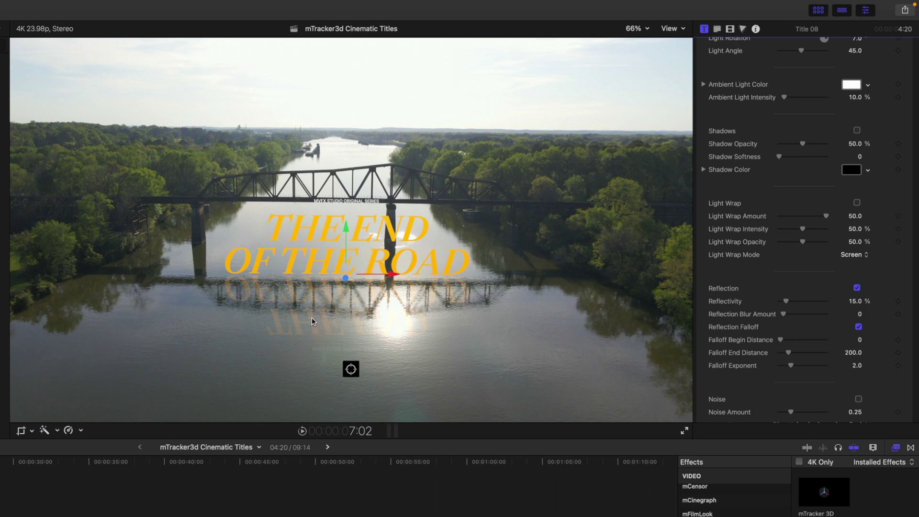
- Set the reflection to 35.44% reflectivity, 25.0 blur and a falloff exponent of 5.0
mouse_move(784, 302)
mouse_down()
mouse_move(820, 305)
mouse_move(796, 306)
mouse_up()
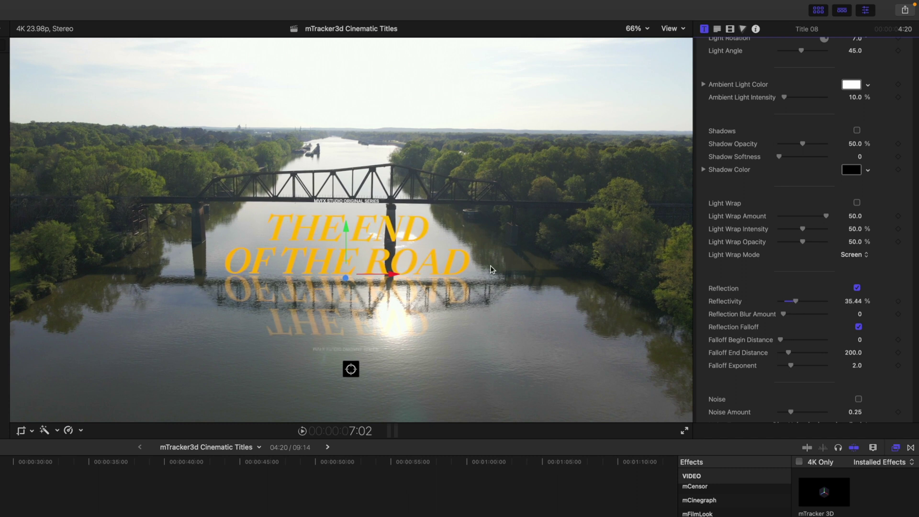
scroll(756, 306, down, 2)
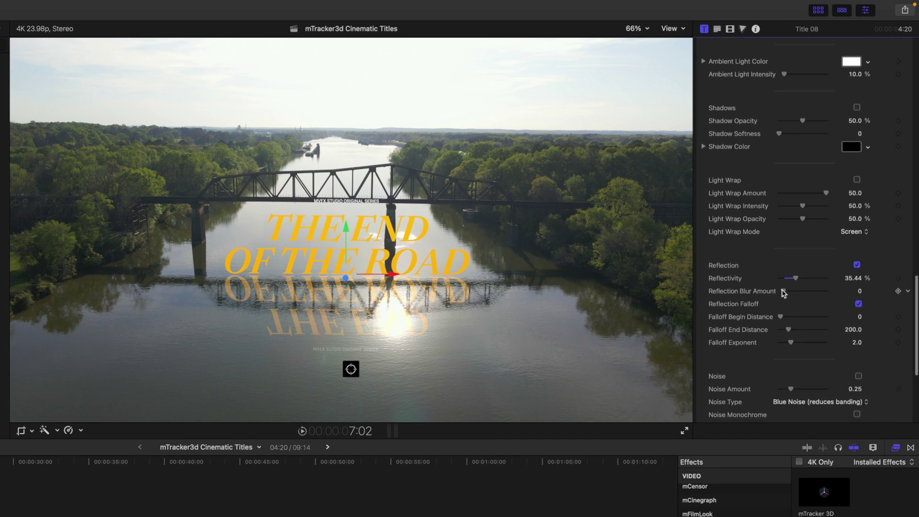
drag(783, 291, 796, 294)
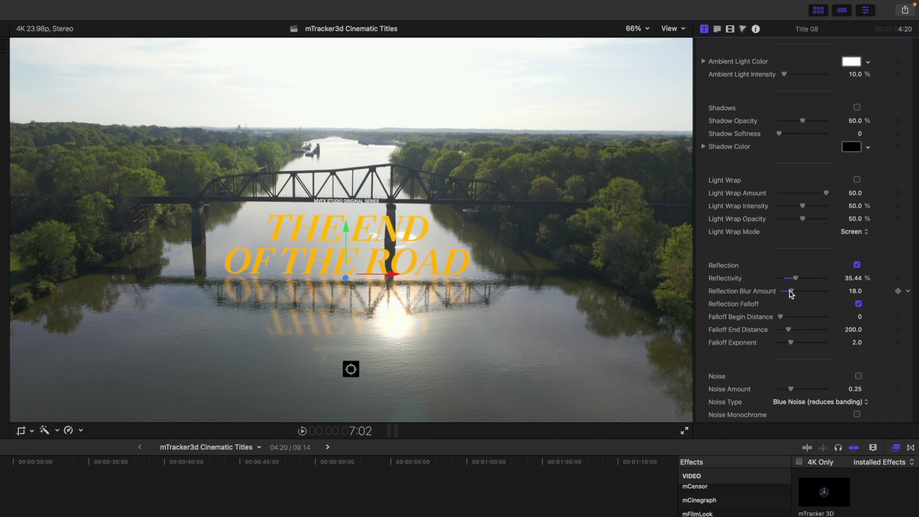
drag(790, 293, 792, 294)
drag(792, 343, 806, 344)
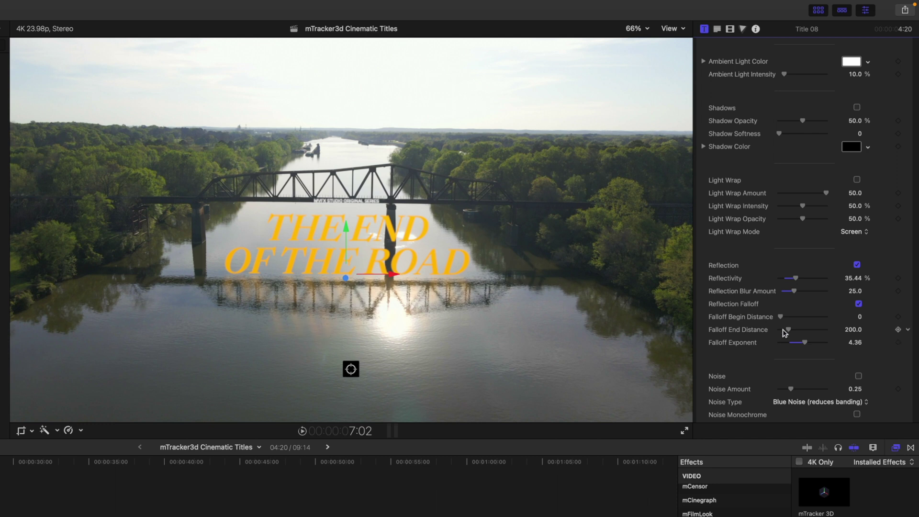
mouse_move(804, 342)
mouse_down()
mouse_move(830, 344)
mouse_move(786, 344)
mouse_move(809, 345)
mouse_up()
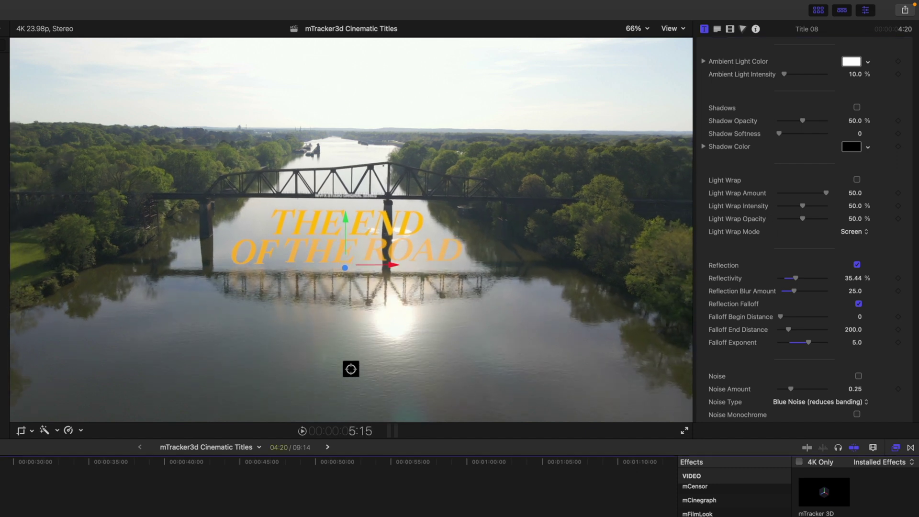
key(l)
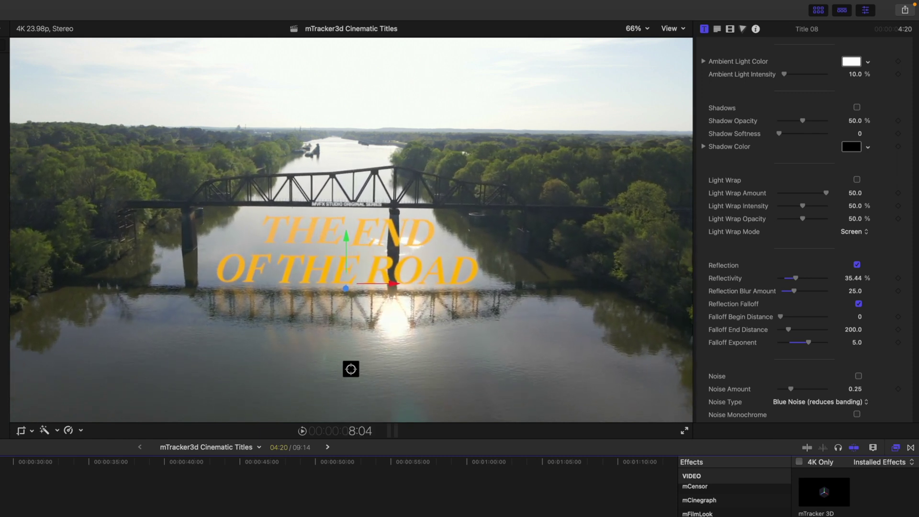
key(j)
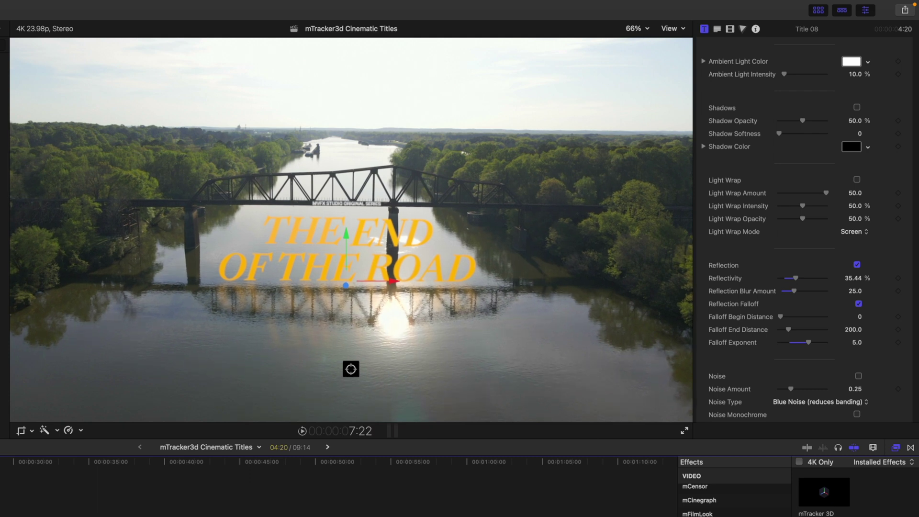